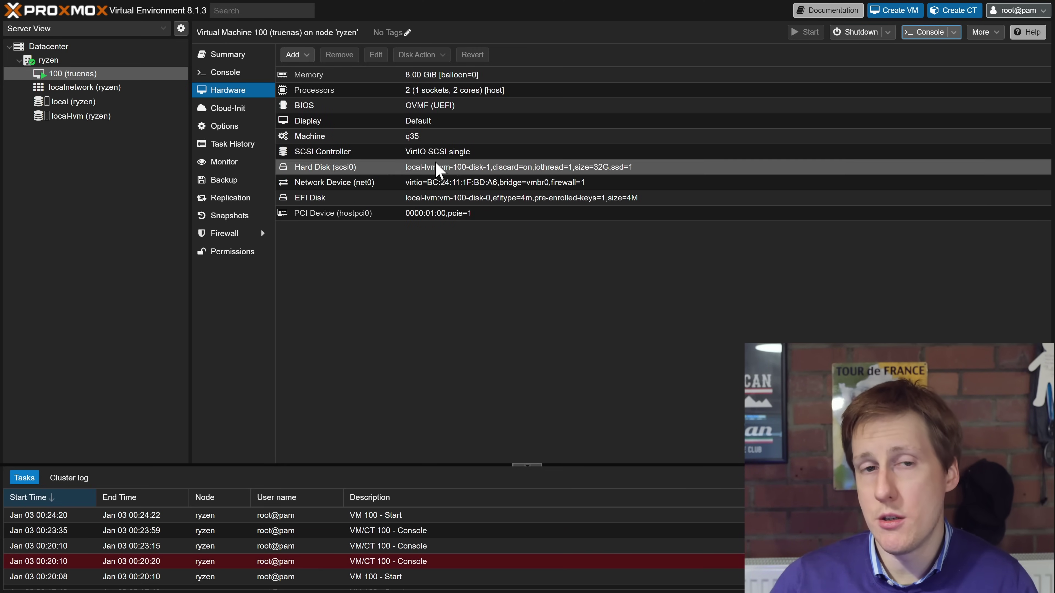
Open the truenas VM's console in Proxmox VE to see the TrueNAS boot menu.
{"action": "left_click", "coordinate": [228, 72]}
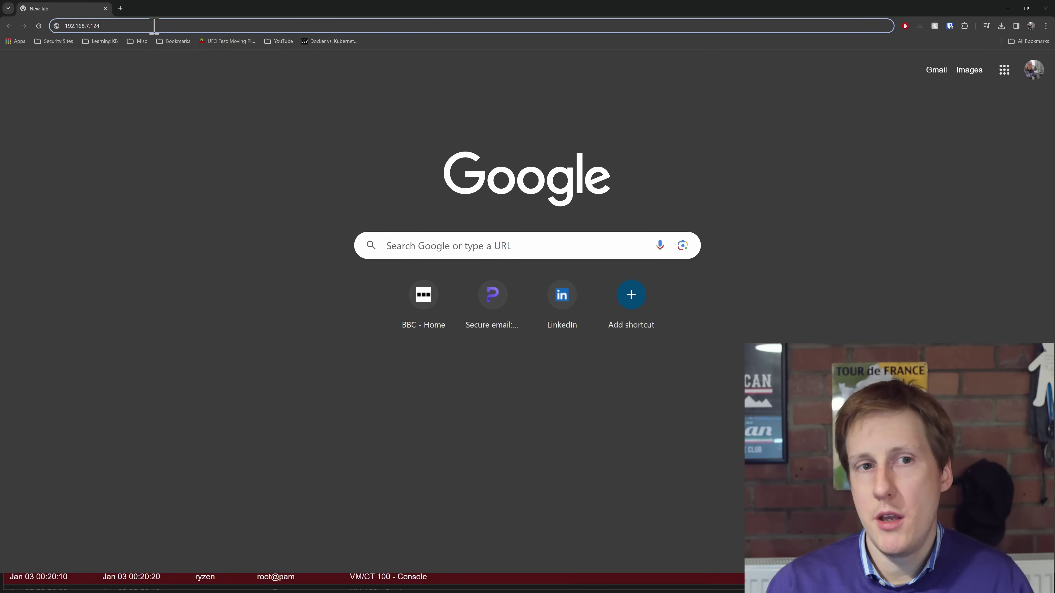
Load the TrueNAS web interface at 192.168.7.124 in the browser.
{"action": "key", "text": "Return"}
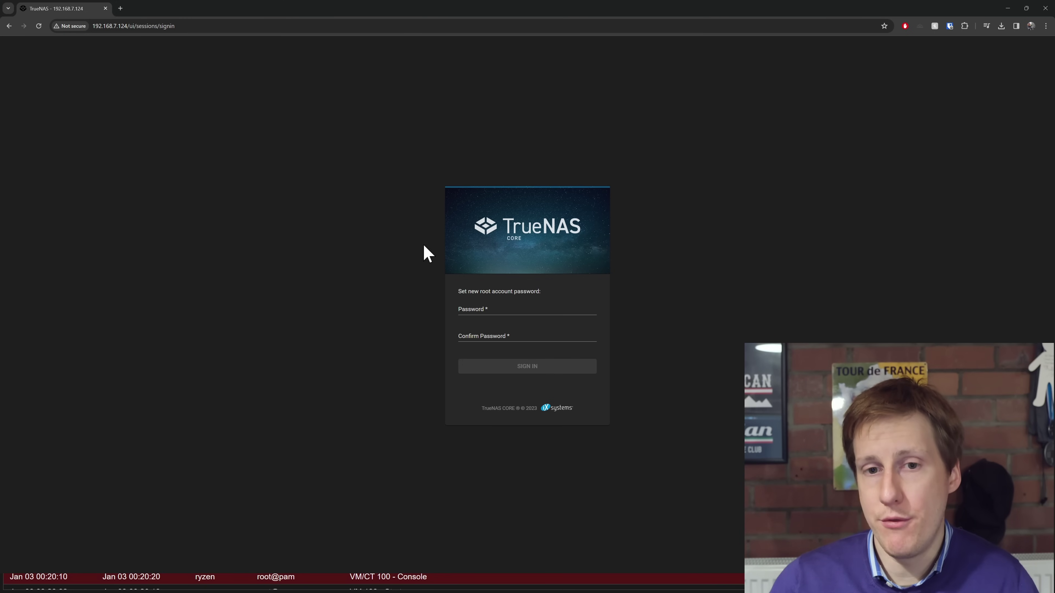
Enter and confirm a new root password, then sign in to the dashboard.
{"action": "left_click", "coordinate": [478, 308]}
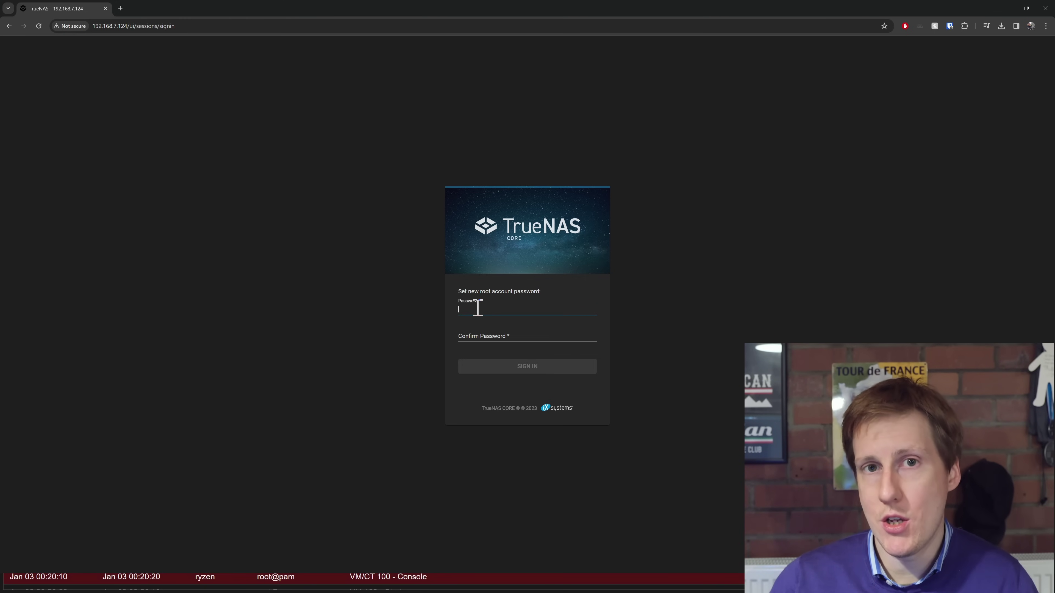
{"action": "type", "text": "••••"}
{"action": "key", "text": "Tab"}
{"action": "type", "text": "••••"}
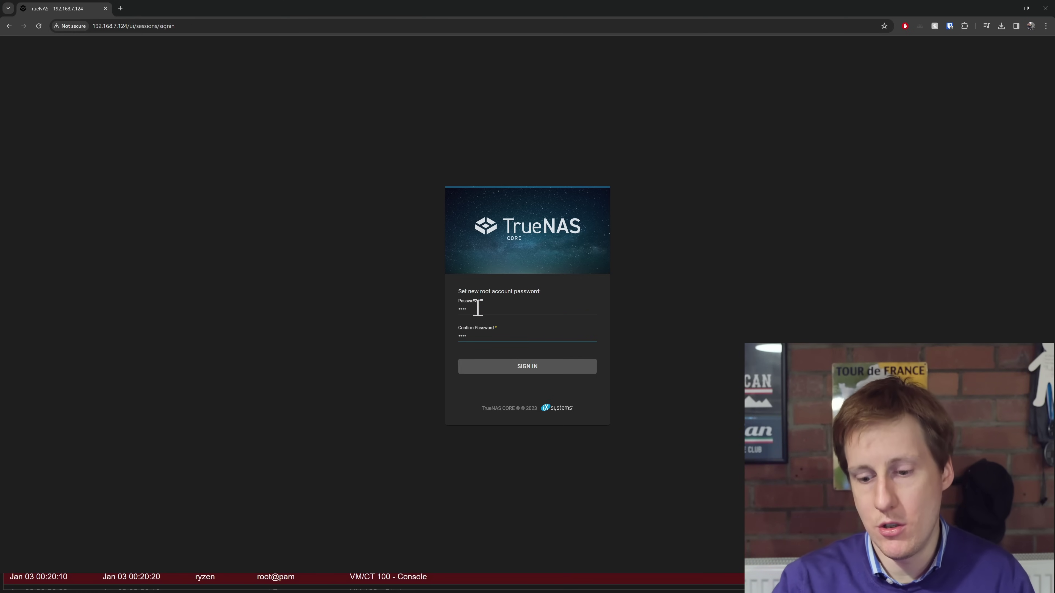
{"action": "key", "text": "Return"}
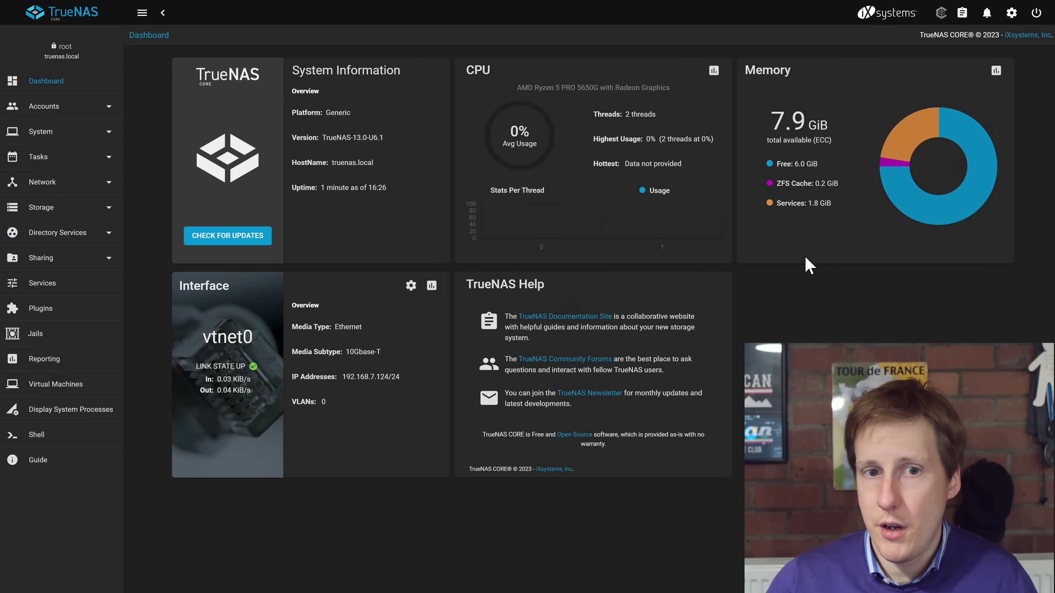
Check disks da0, da1 and da2 under Storage > Disks, then go to Pools.
{"action": "left_click_drag", "start_coordinate": [521, 88], "coordinate": [599, 90]}
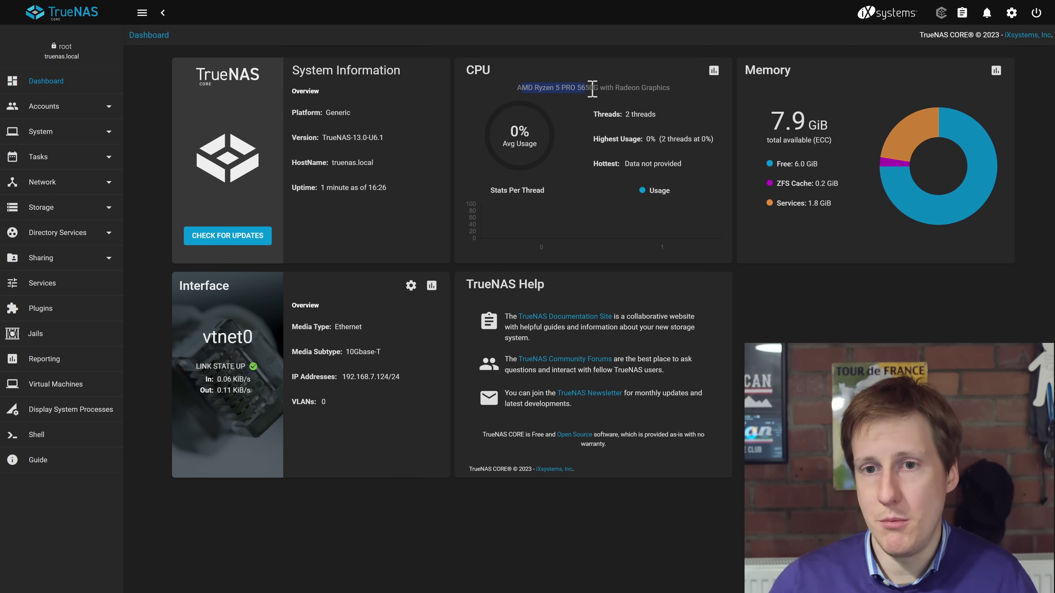
{"action": "left_click", "coordinate": [592, 106]}
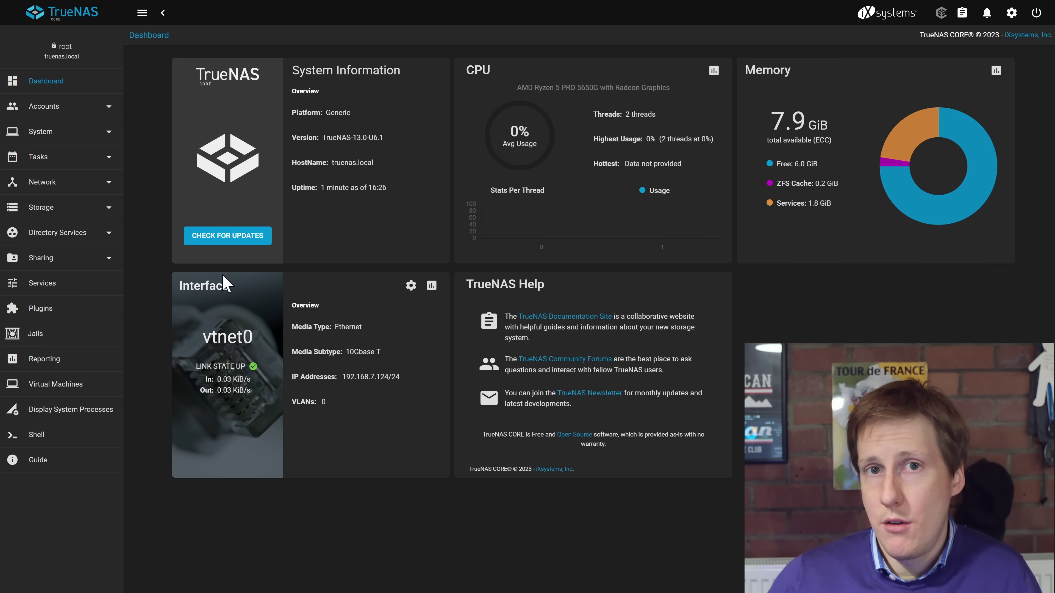
{"action": "left_click", "coordinate": [103, 207]}
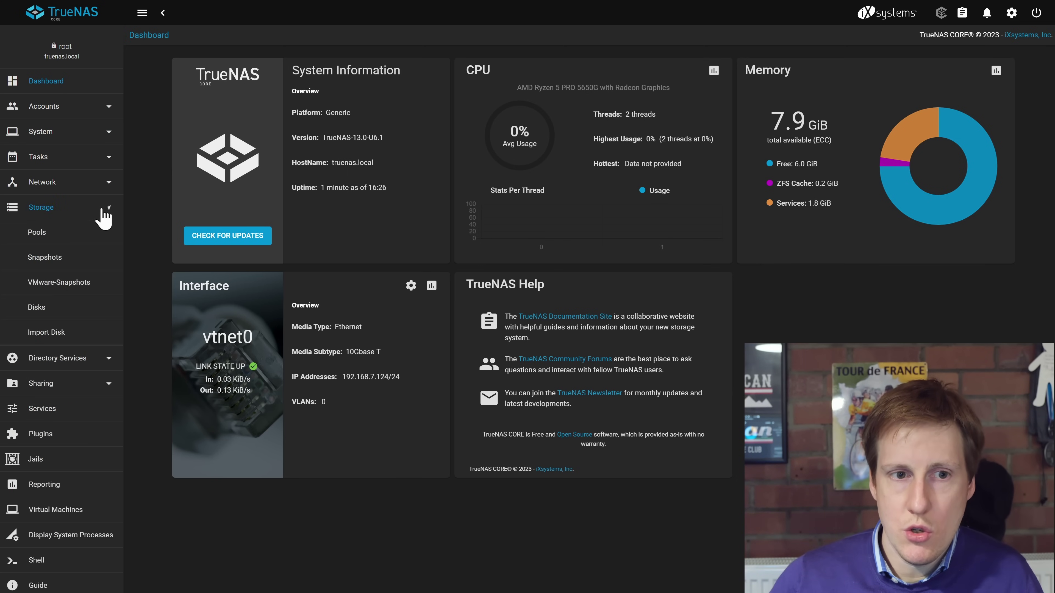
{"action": "left_click", "coordinate": [61, 310]}
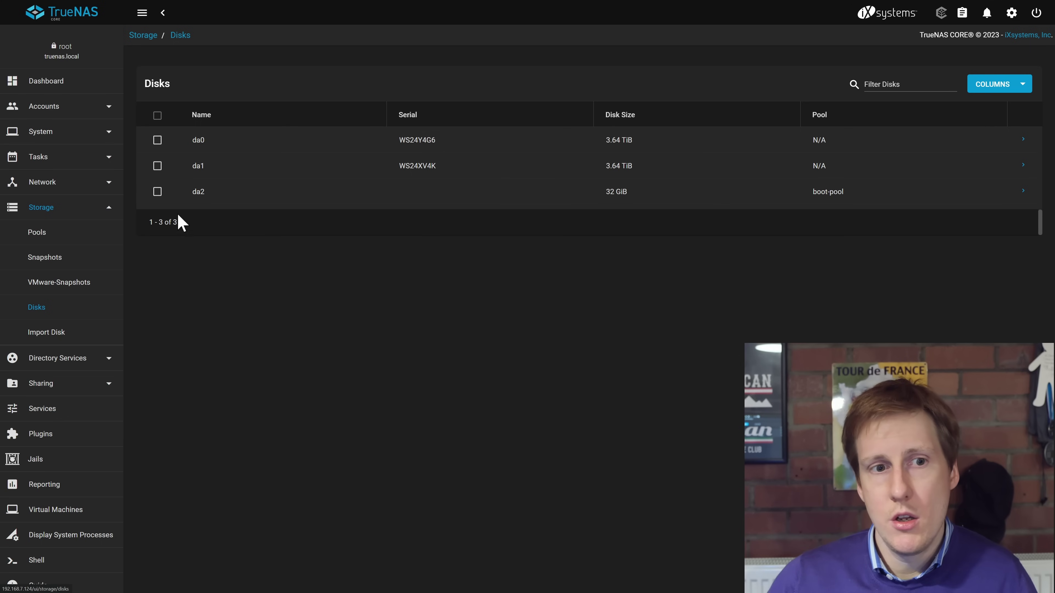
{"action": "left_click", "coordinate": [59, 232]}
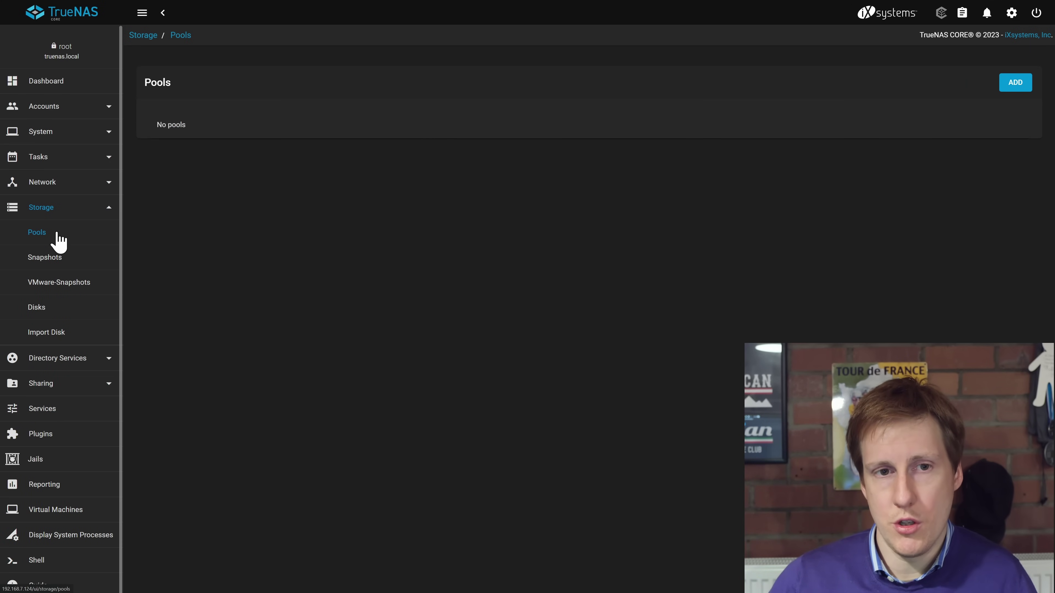
Start adding a new pool from the Storage Pools page.
{"action": "left_click", "coordinate": [1015, 83]}
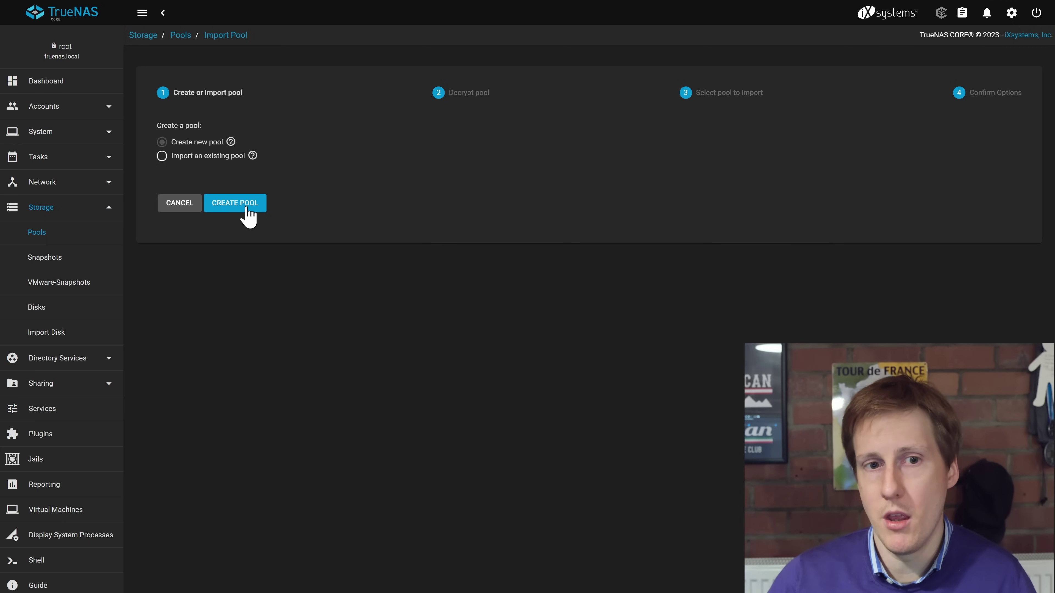
Name the new pool 'truenas' and put disks da0 and da1 into a mirrored data vdev.
{"action": "left_click", "coordinate": [248, 210]}
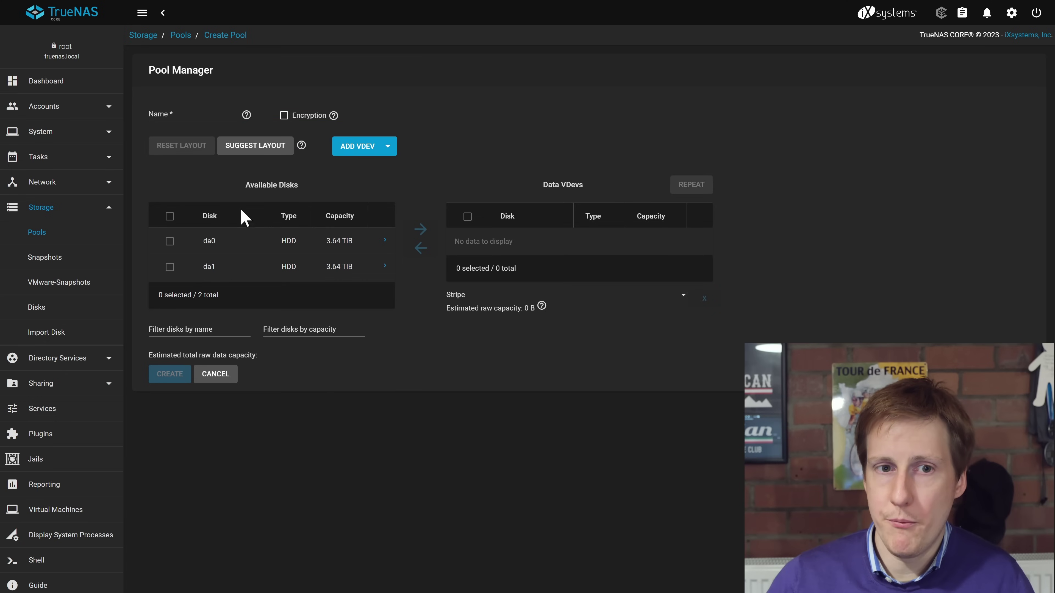
{"action": "left_click", "coordinate": [176, 111]}
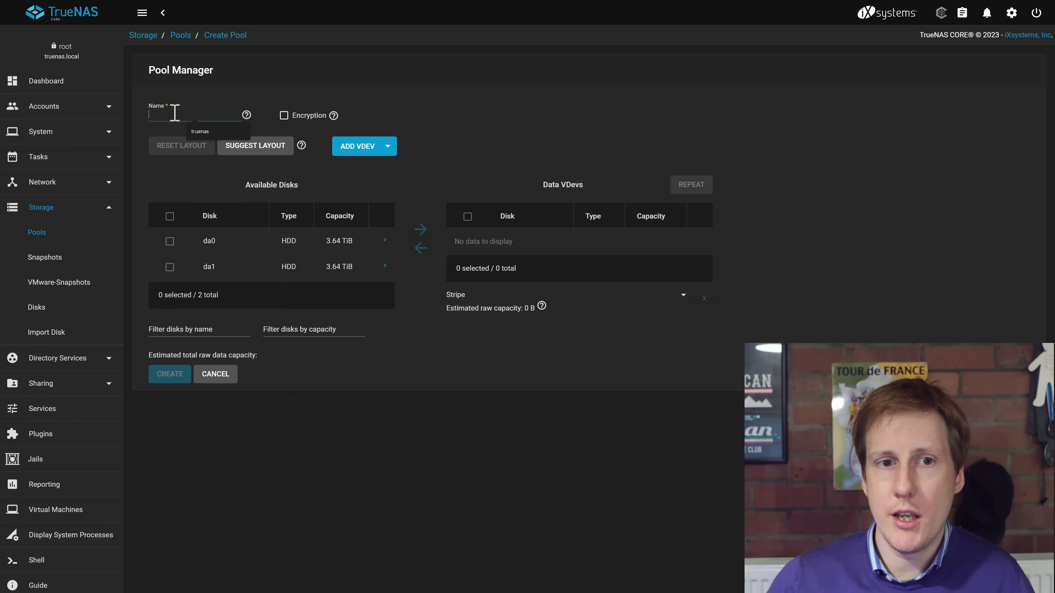
{"action": "left_click", "coordinate": [200, 132]}
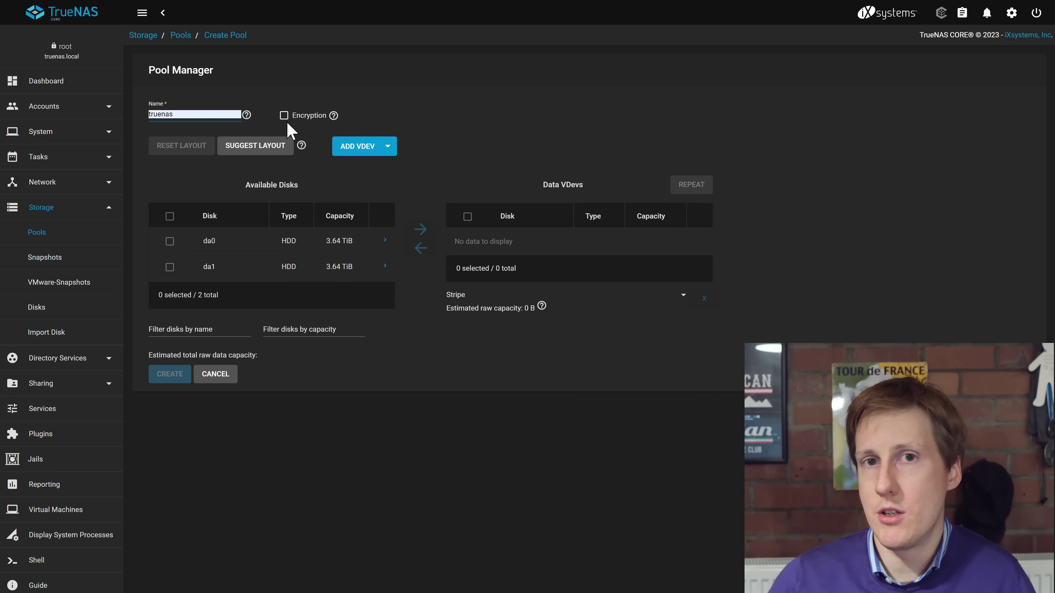
{"action": "left_click", "coordinate": [170, 216]}
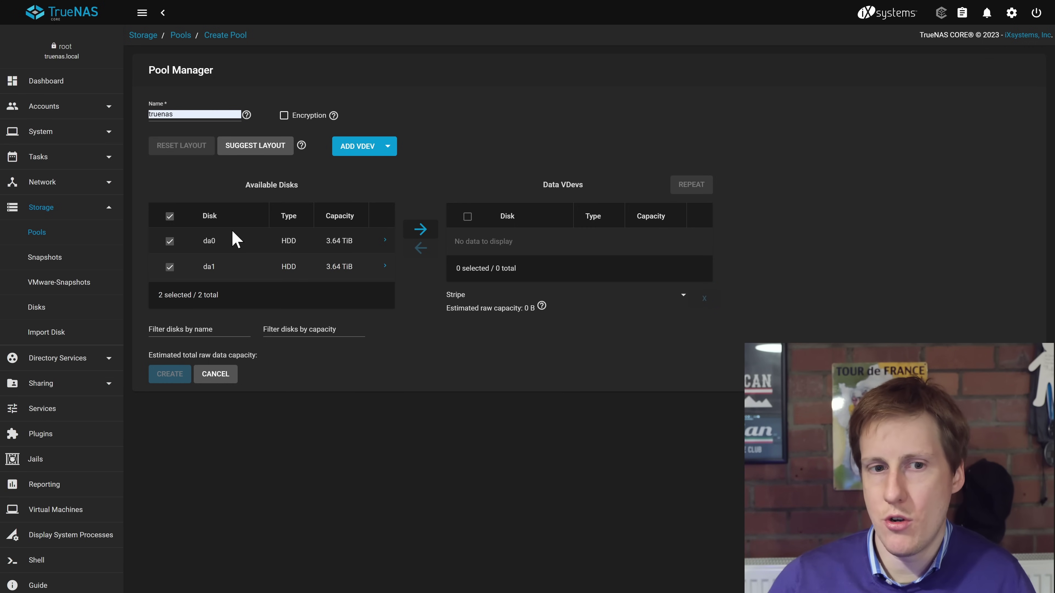
{"action": "left_click", "coordinate": [421, 230]}
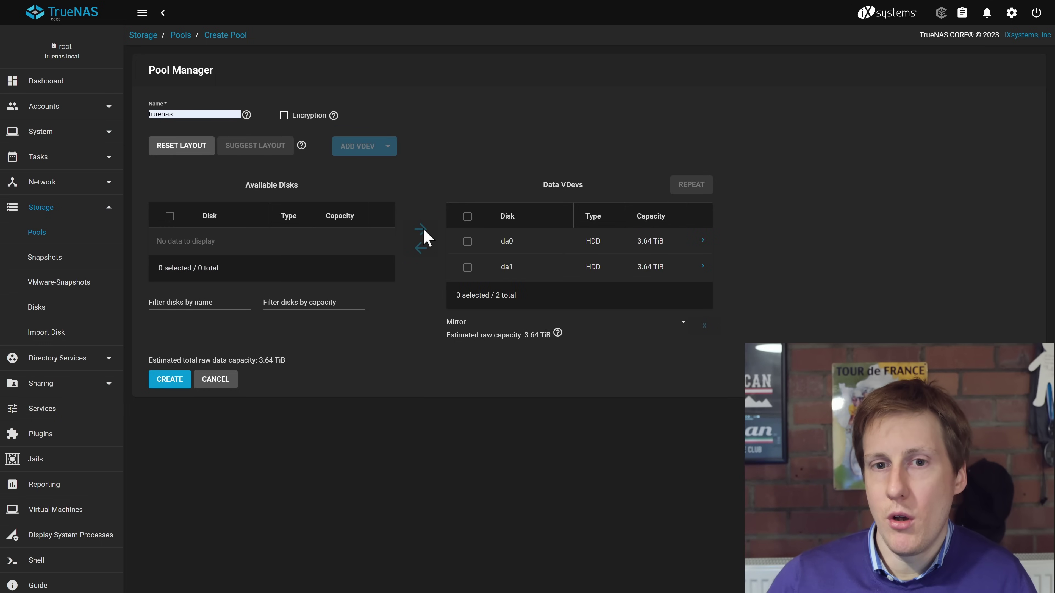
Create the truenas pool, confirming that the disks will be erased.
{"action": "left_click", "coordinate": [165, 382]}
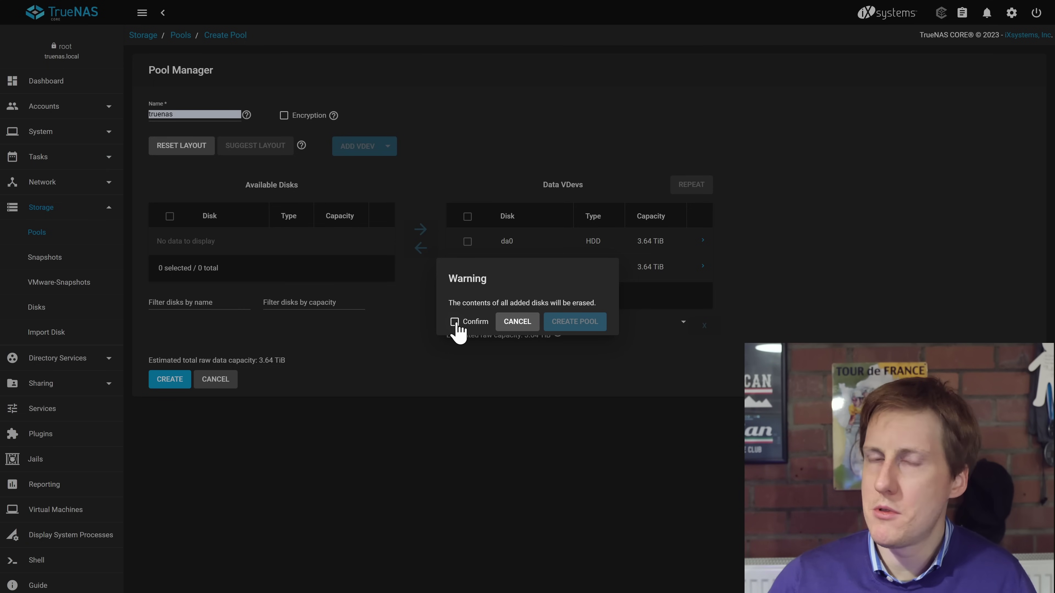
{"action": "left_click", "coordinate": [456, 323]}
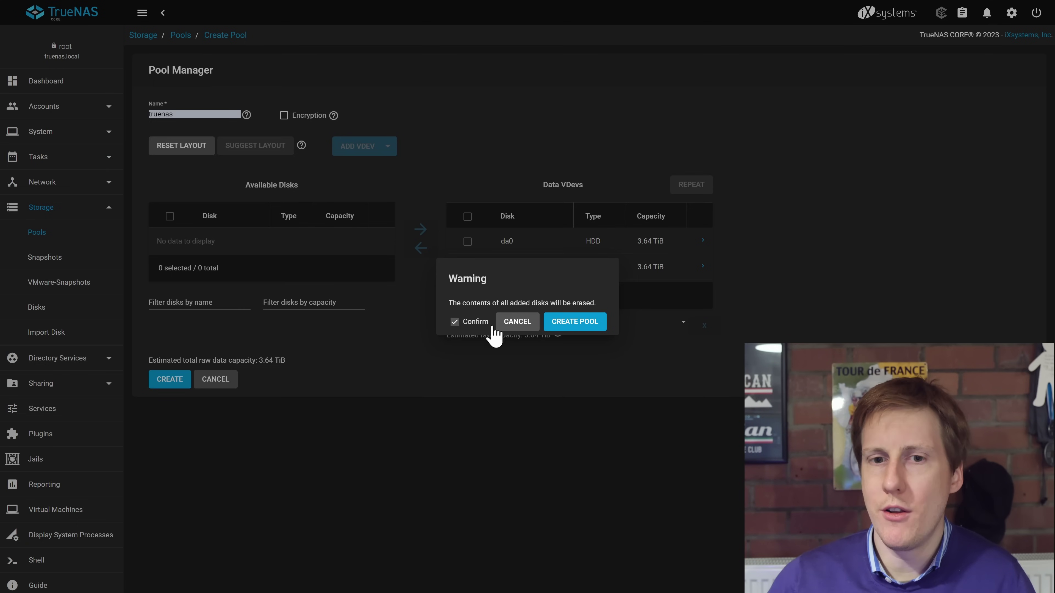
{"action": "left_click", "coordinate": [560, 328]}
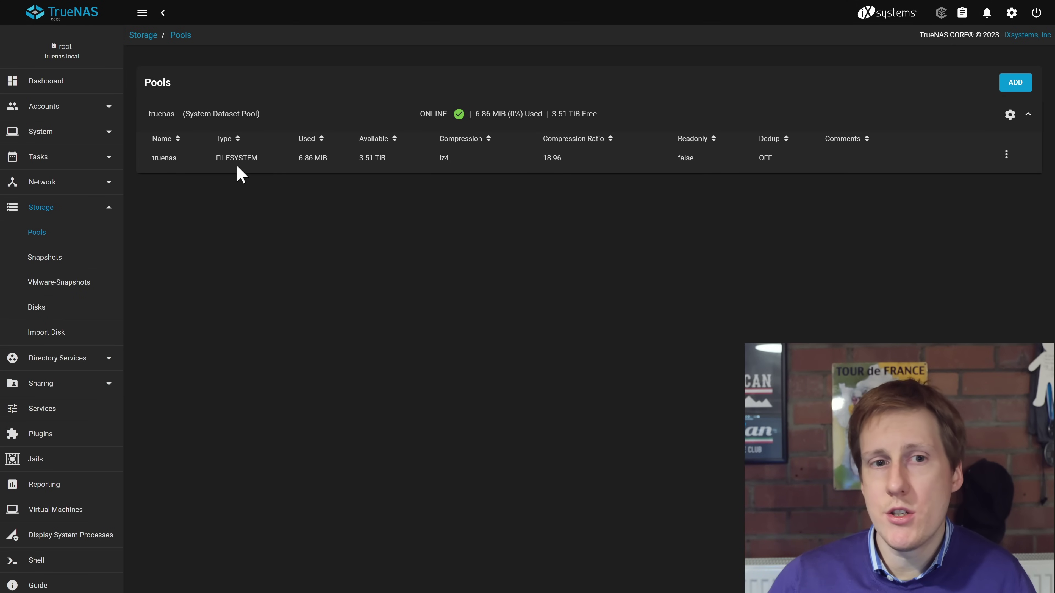
{"action": "left_click", "coordinate": [223, 164]}
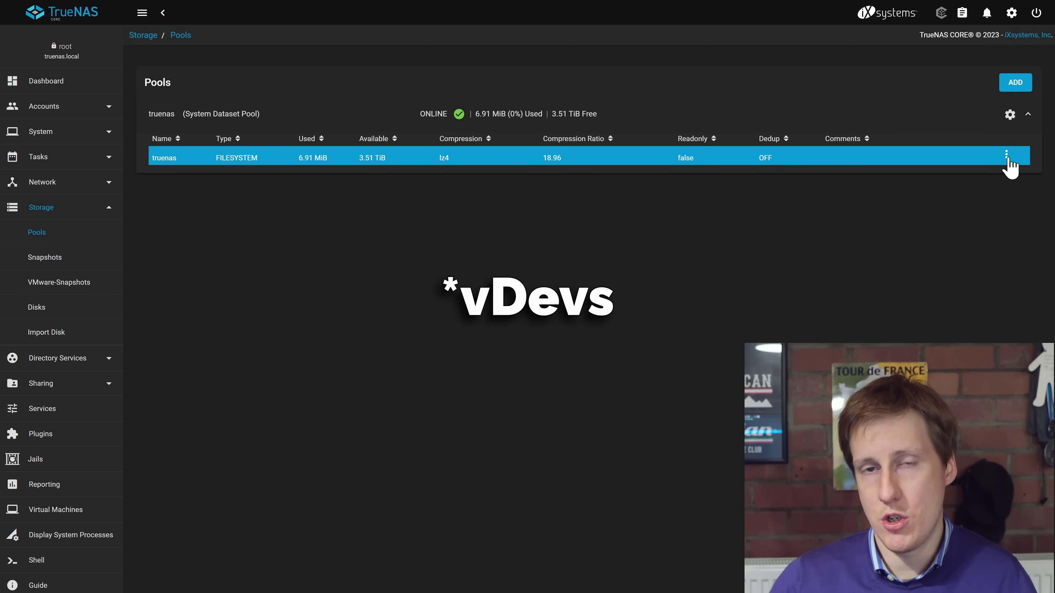
Show the Dataset Actions menu for the truenas root dataset.
{"action": "left_click", "coordinate": [1007, 160]}
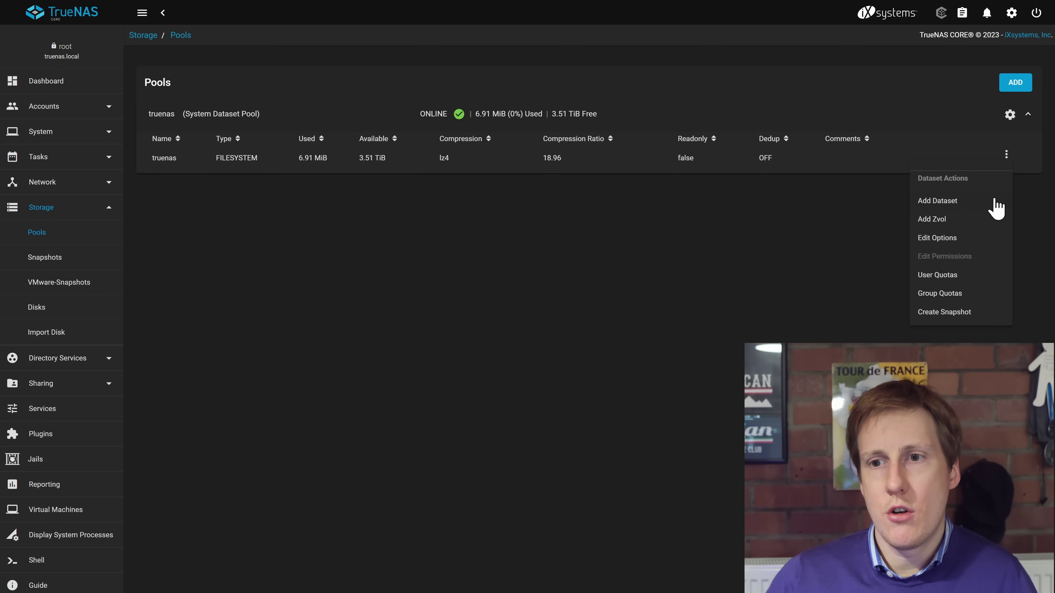
Add a dataset named 'test' under the truenas pool.
{"action": "left_click", "coordinate": [972, 200]}
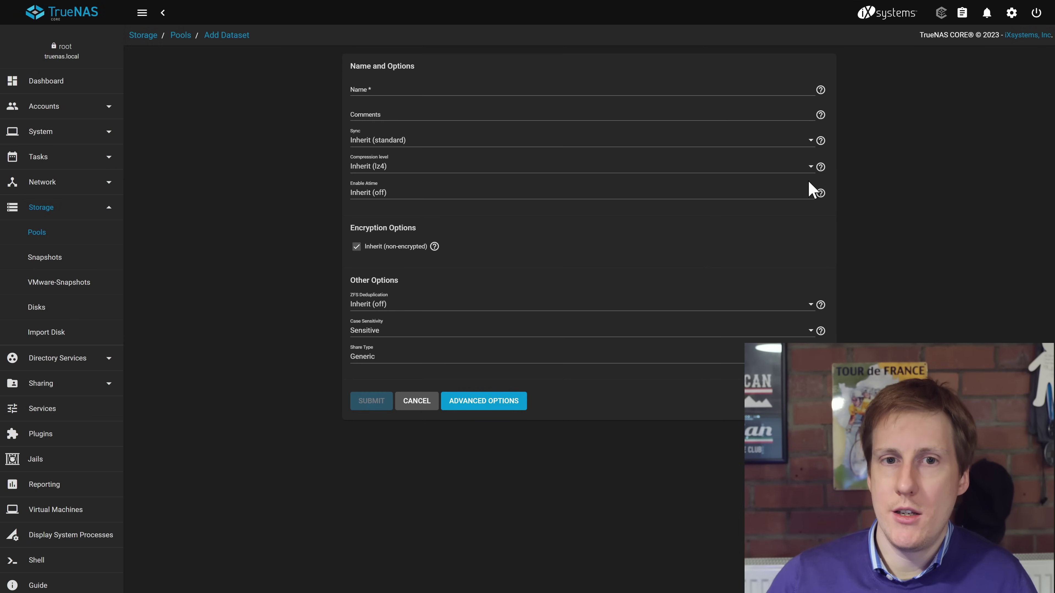
{"action": "left_click", "coordinate": [520, 90]}
{"action": "type", "text": "test"}
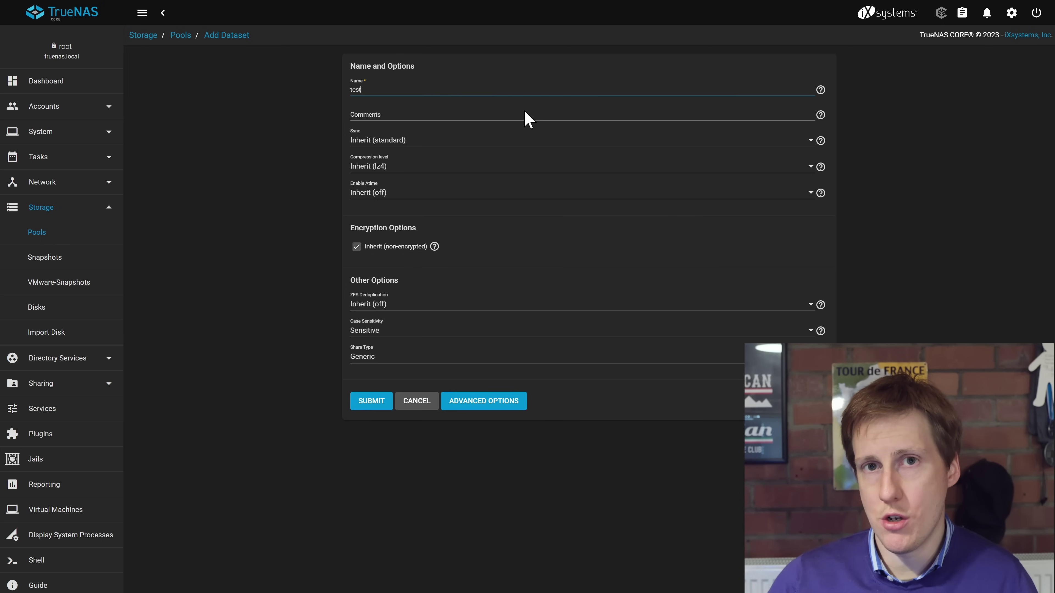
{"action": "left_click", "coordinate": [371, 401]}
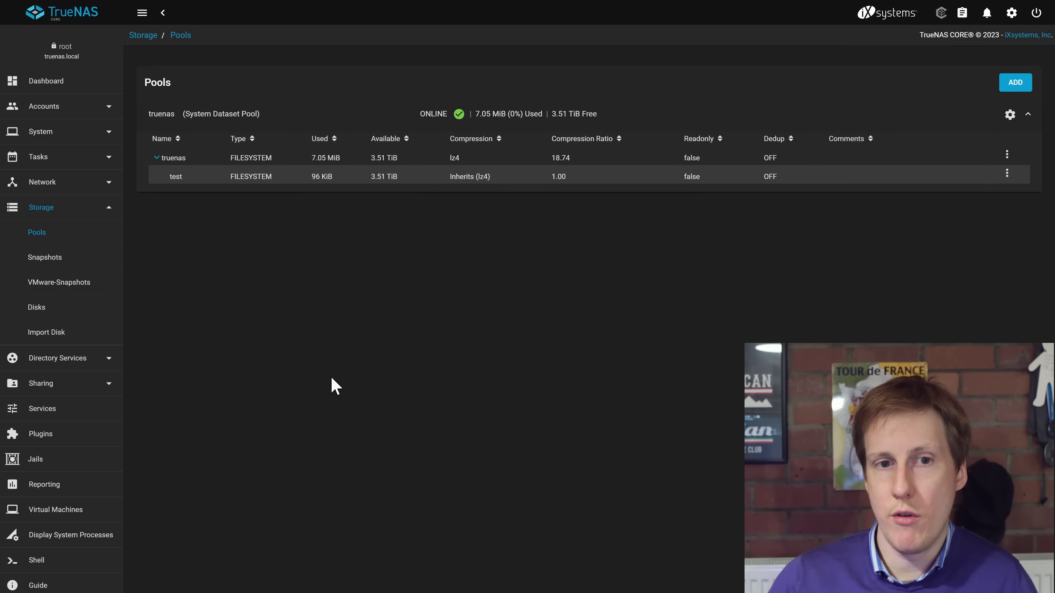
{"action": "left_click", "coordinate": [204, 180]}
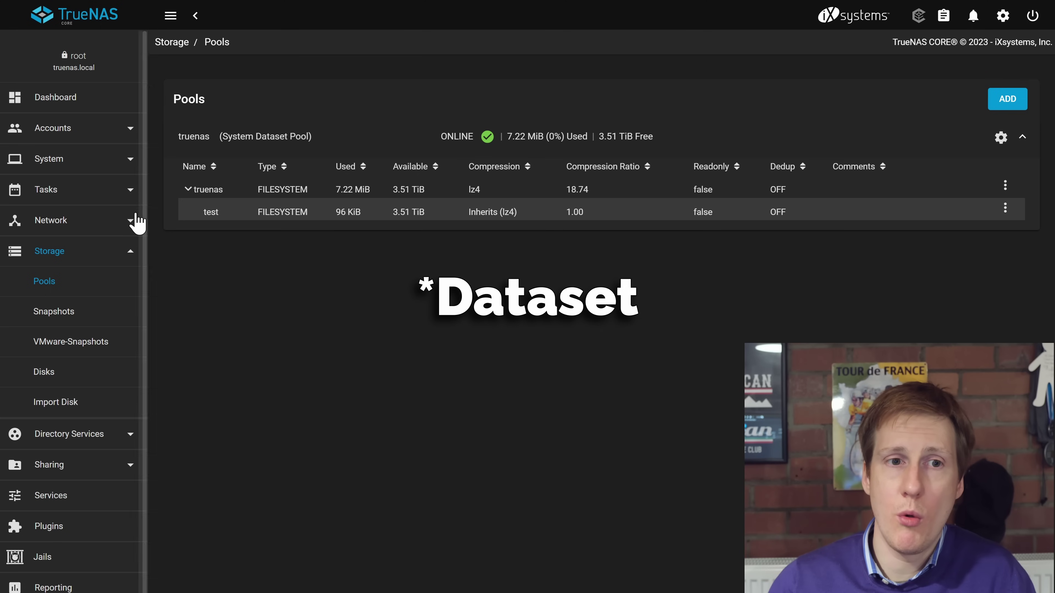
Go to Accounts > Users, dismiss the built-in users note, and start a new user.
{"action": "left_click", "coordinate": [127, 131]}
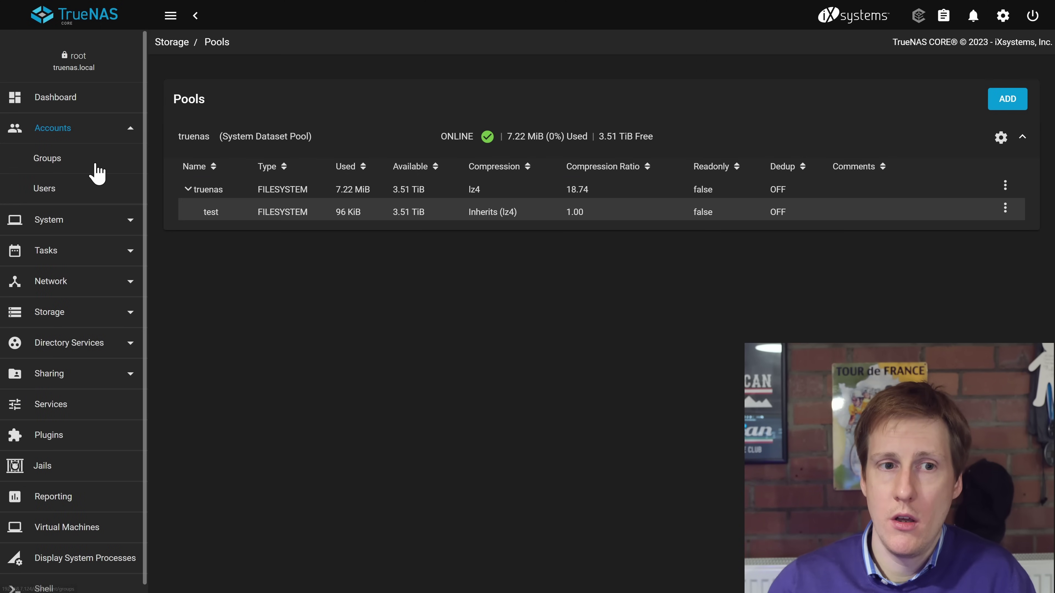
{"action": "left_click", "coordinate": [43, 190]}
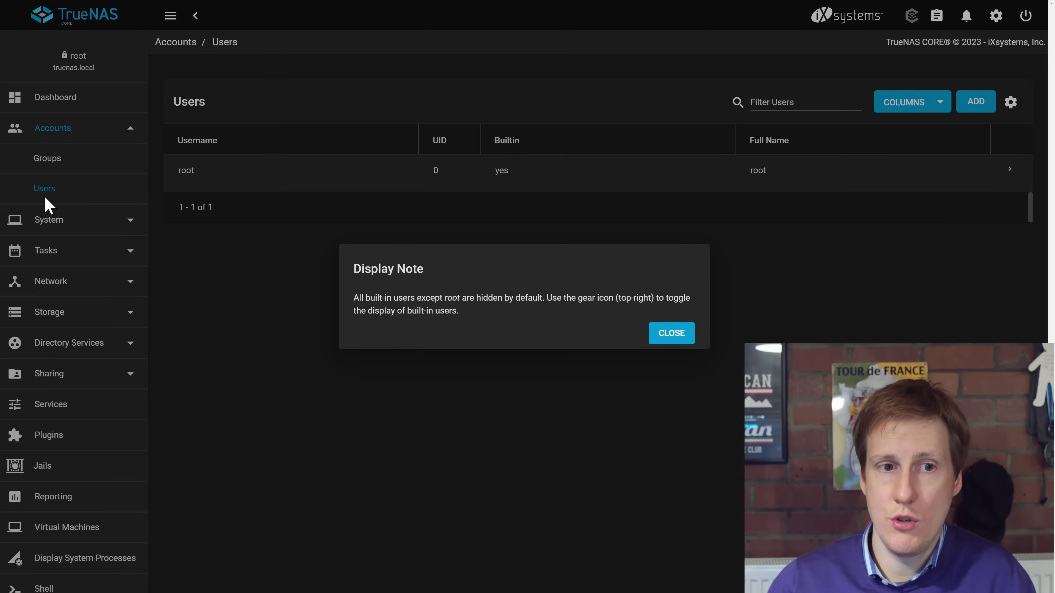
{"action": "left_click", "coordinate": [670, 334]}
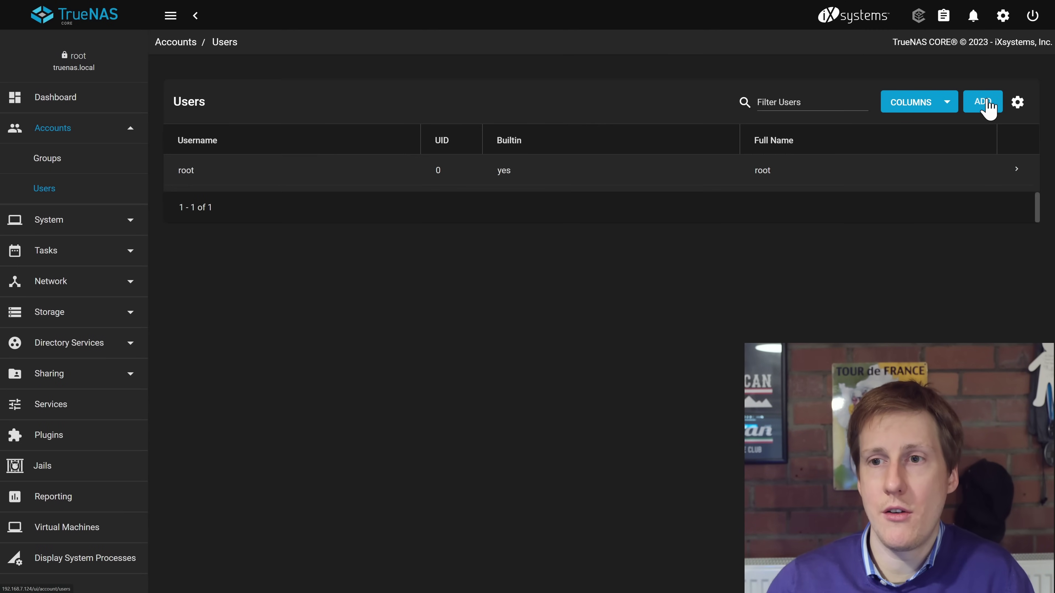
{"action": "left_click", "coordinate": [989, 109]}
Fill in the user's full name and password, then submit the account with UID 1000.
{"action": "left_click", "coordinate": [417, 110]}
{"action": "type", "text": "james"}
{"action": "left_click", "coordinate": [359, 139]}
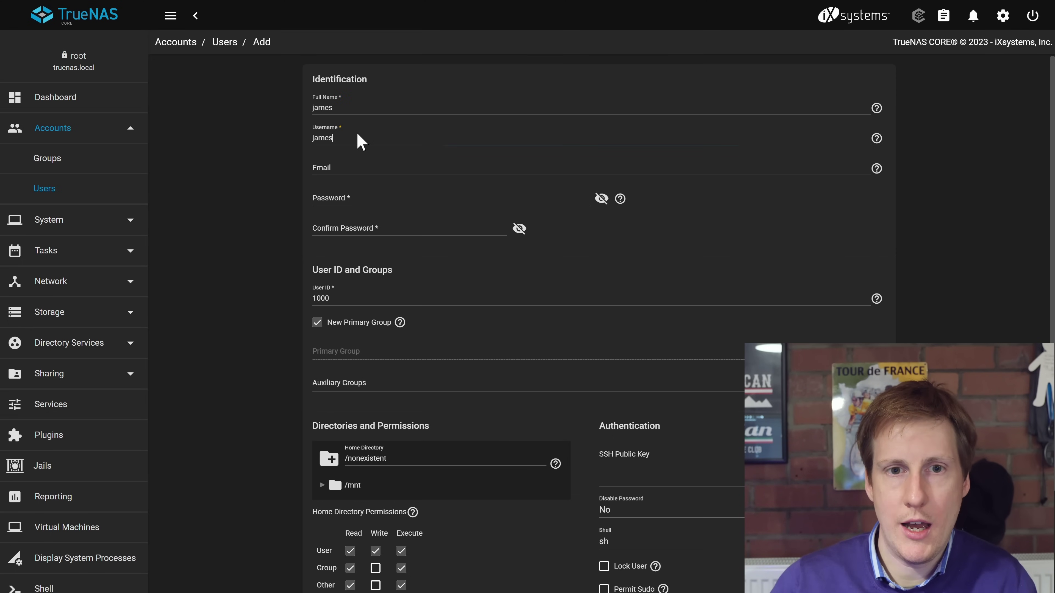
{"action": "left_click", "coordinate": [391, 202]}
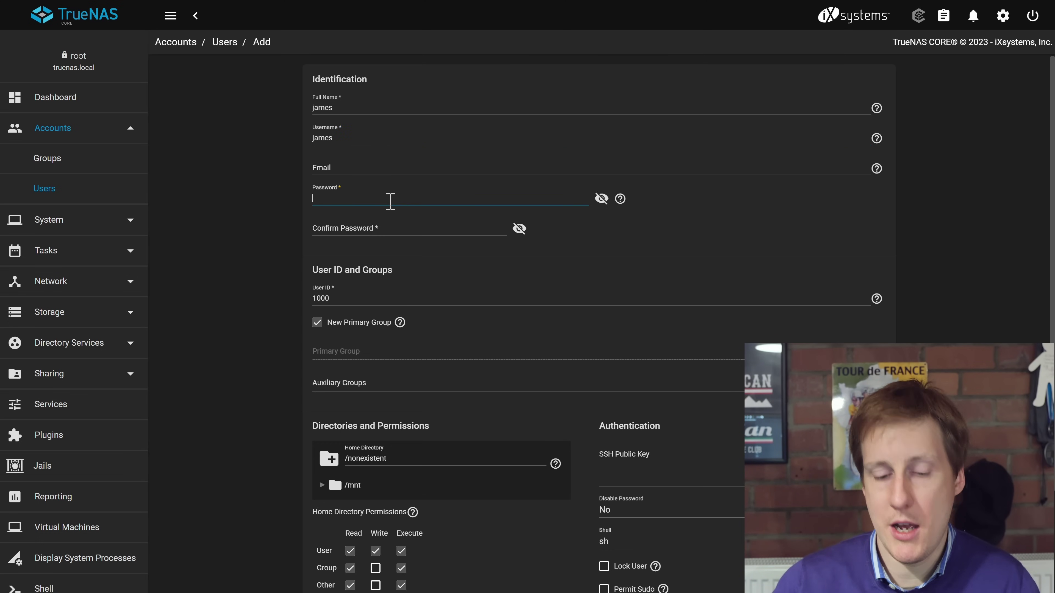
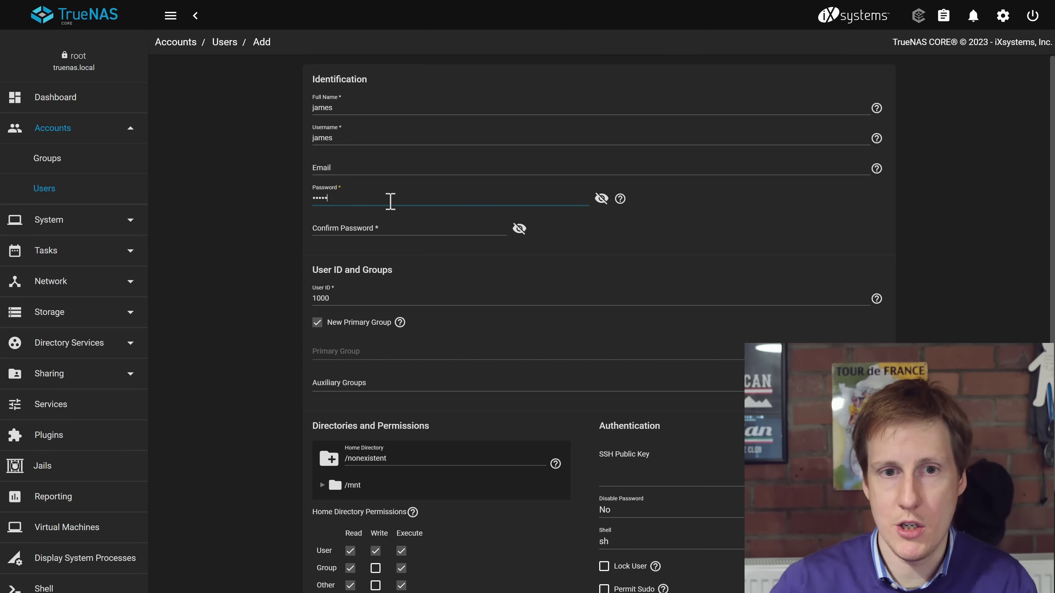
{"action": "left_click", "coordinate": [385, 227]}
{"action": "type", "text": "jam"}
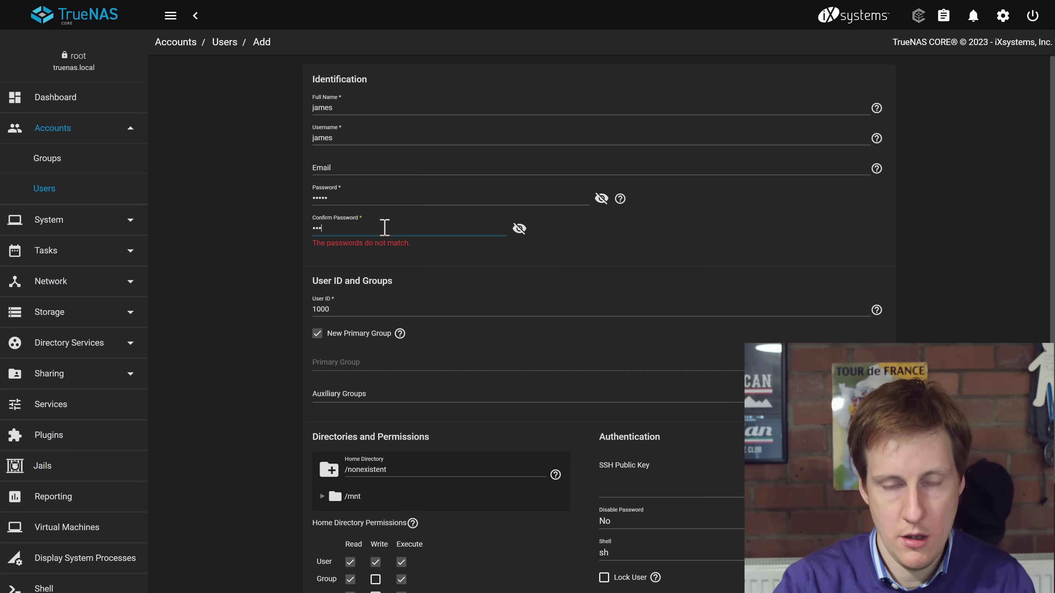
{"action": "type", "text": "es"}
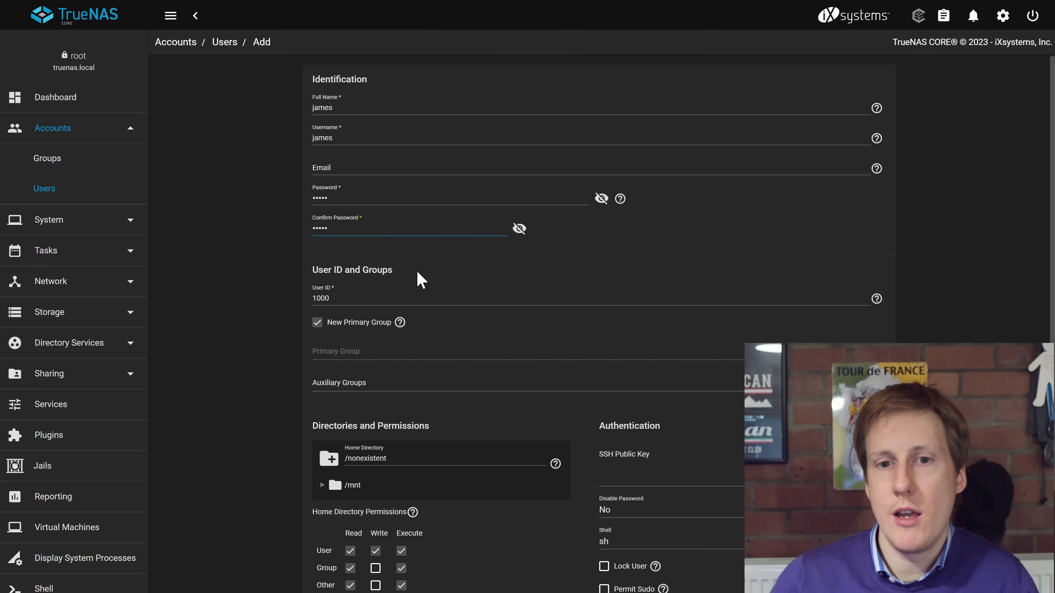
{"action": "scroll", "coordinate": [500, 360], "scroll_direction": "down", "scroll_amount": 1}
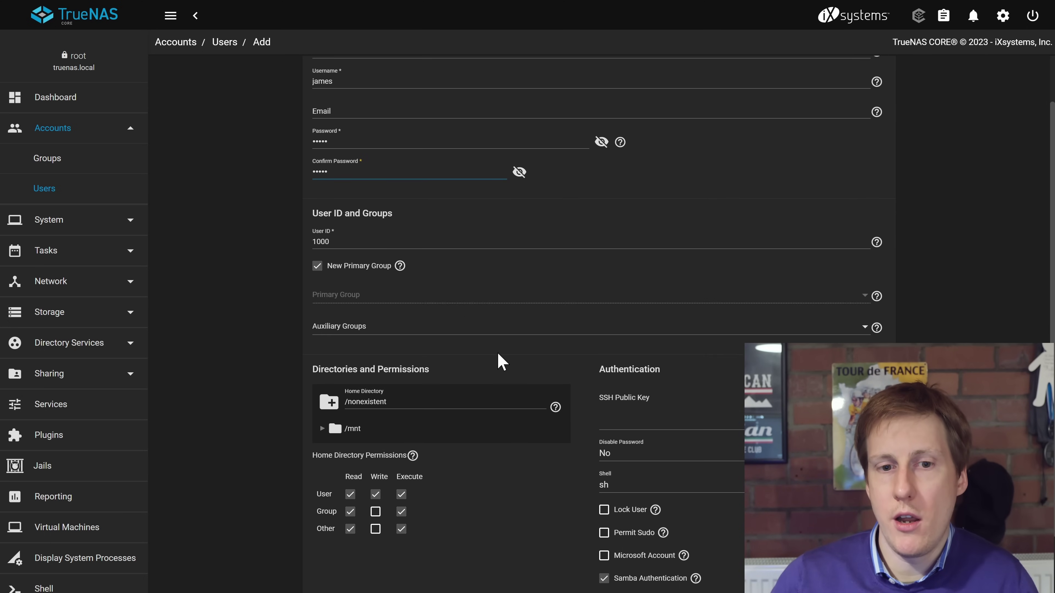
{"action": "scroll", "coordinate": [500, 361], "scroll_direction": "down", "scroll_amount": 1}
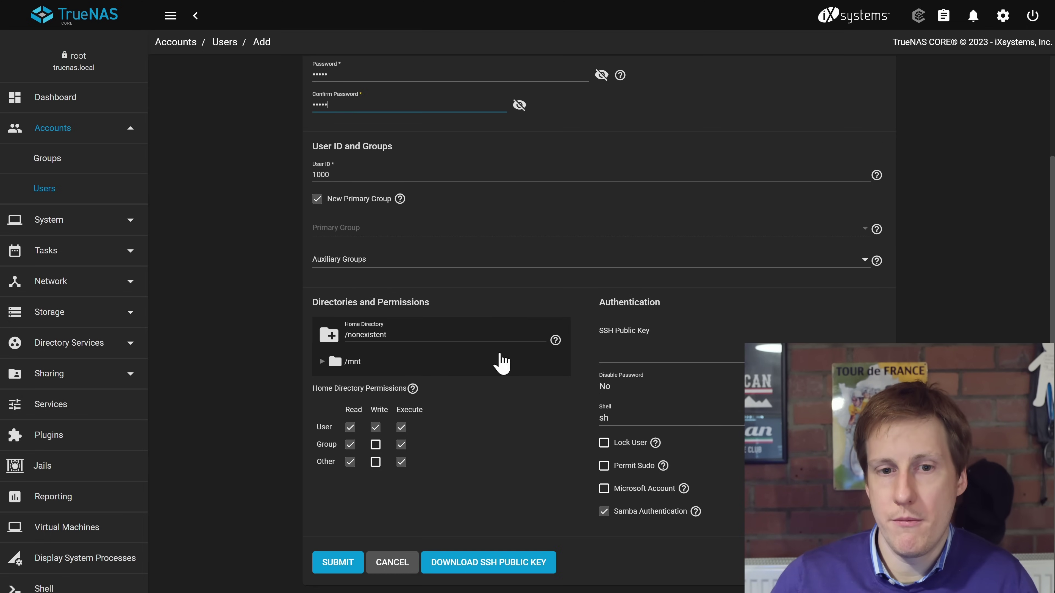
{"action": "left_click", "coordinate": [338, 565]}
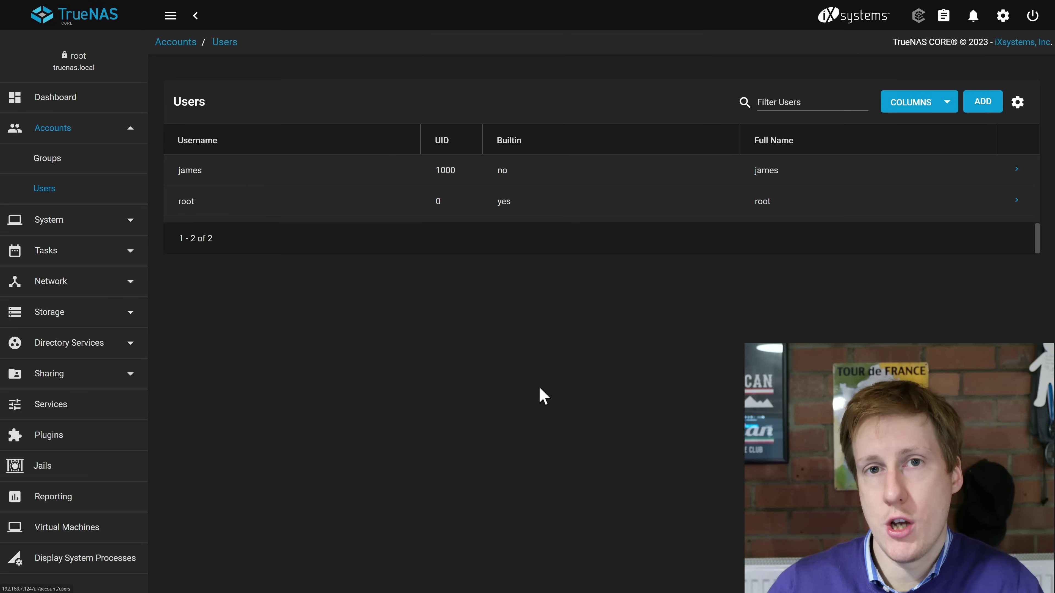
{"action": "left_click", "coordinate": [110, 319]}
In the test dataset's Edit Permissions, set owner User and Group to the new account.
{"action": "left_click", "coordinate": [62, 288]}
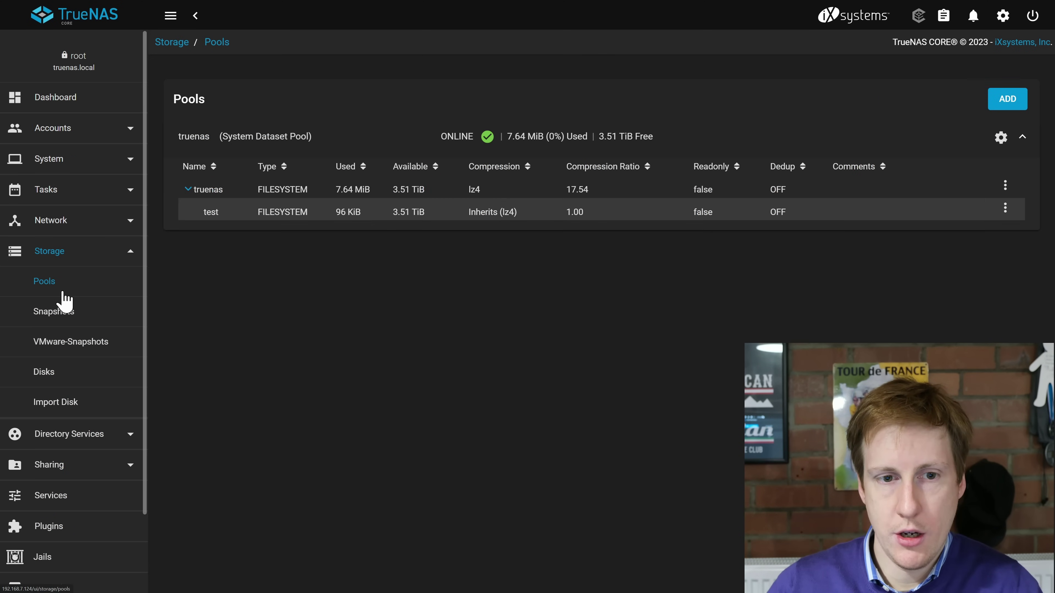
{"action": "left_click", "coordinate": [1005, 207]}
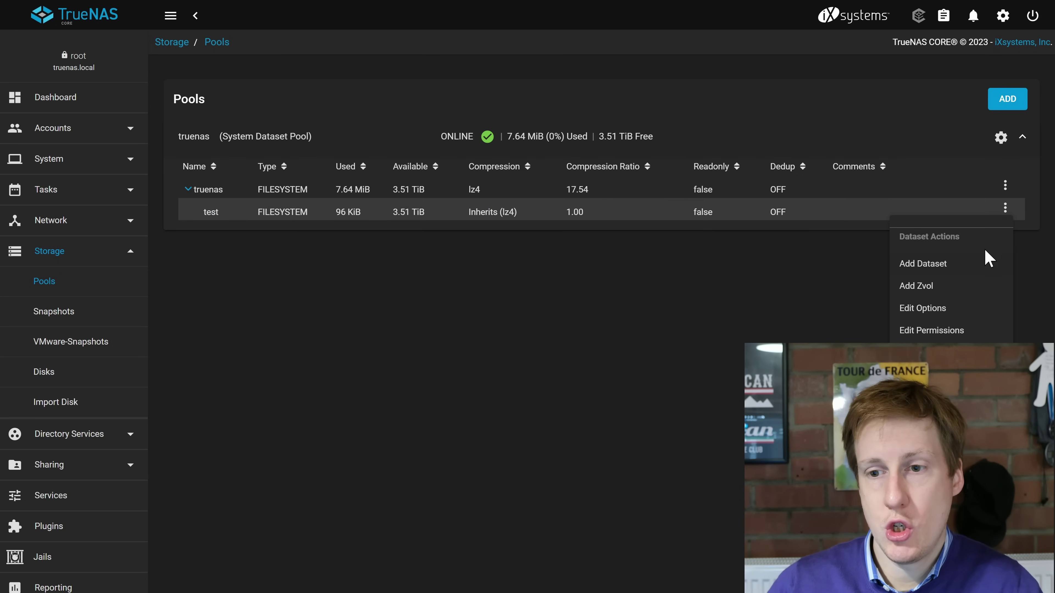
{"action": "left_click", "coordinate": [948, 330]}
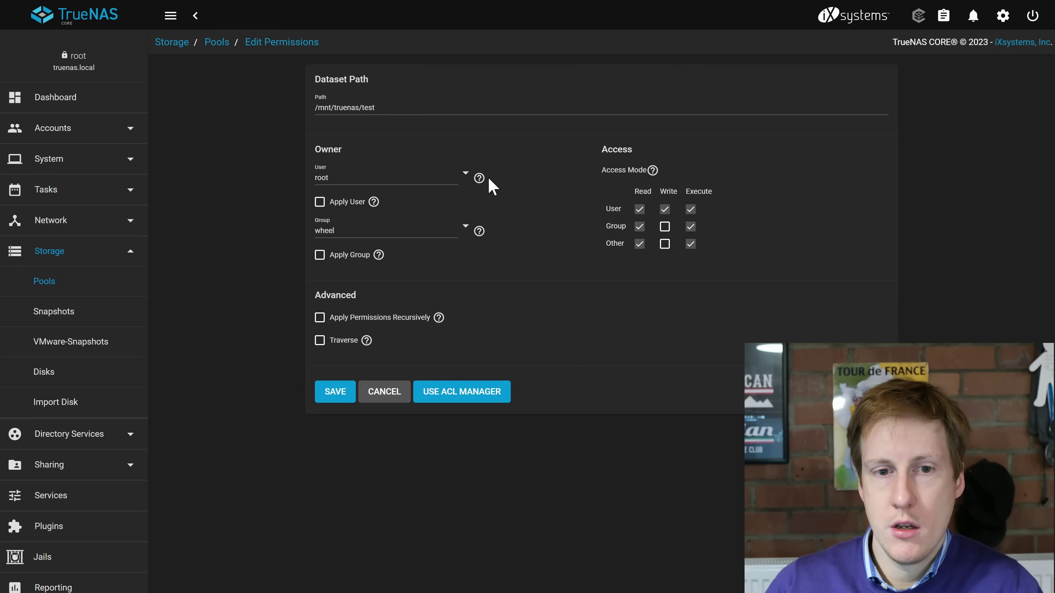
{"action": "left_click", "coordinate": [466, 174]}
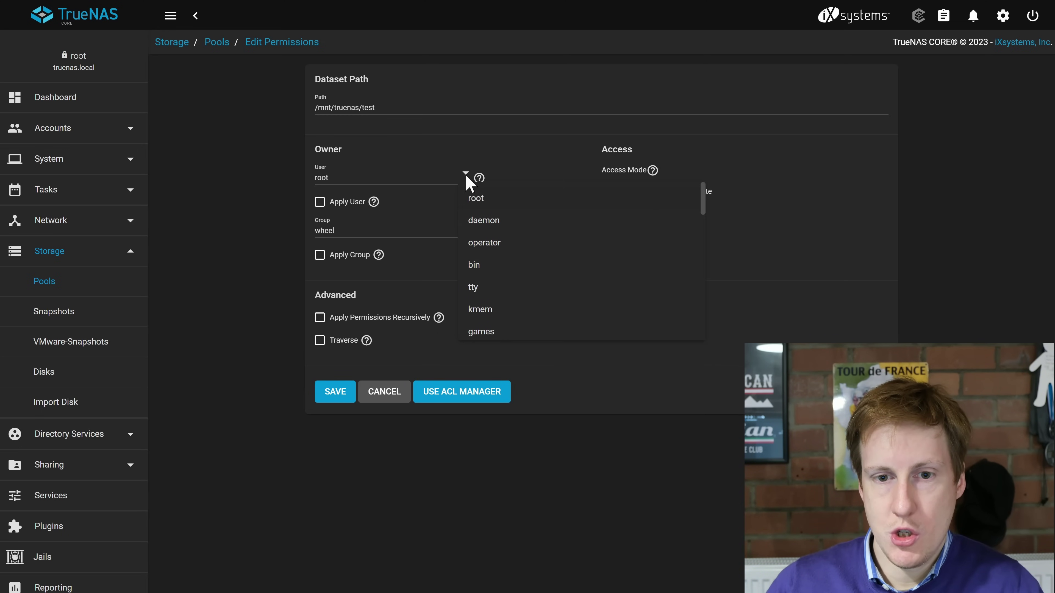
{"action": "scroll", "coordinate": [529, 278], "scroll_direction": "down", "scroll_amount": 10}
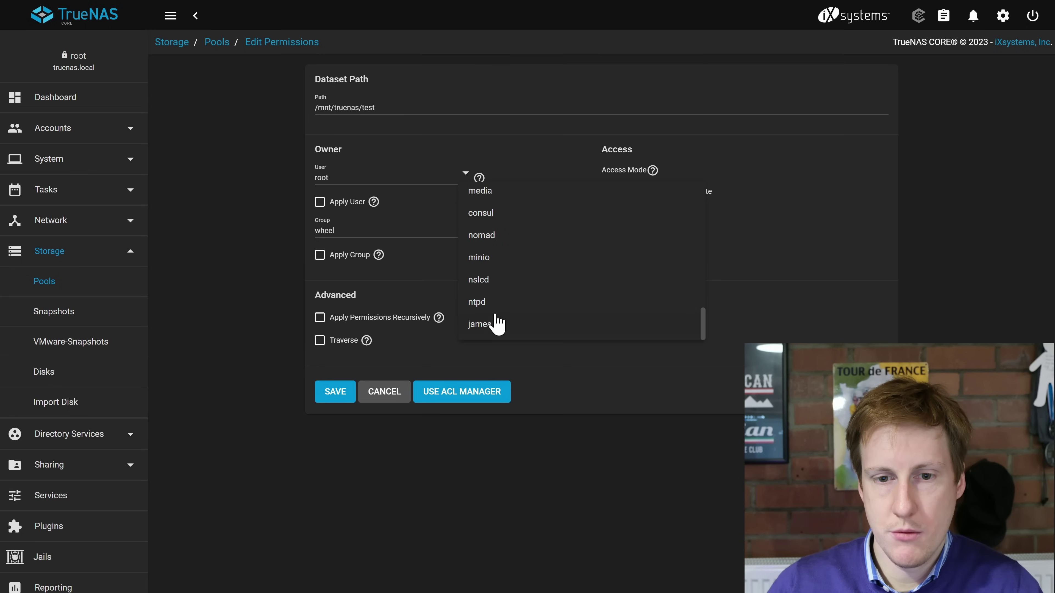
{"action": "left_click", "coordinate": [489, 323]}
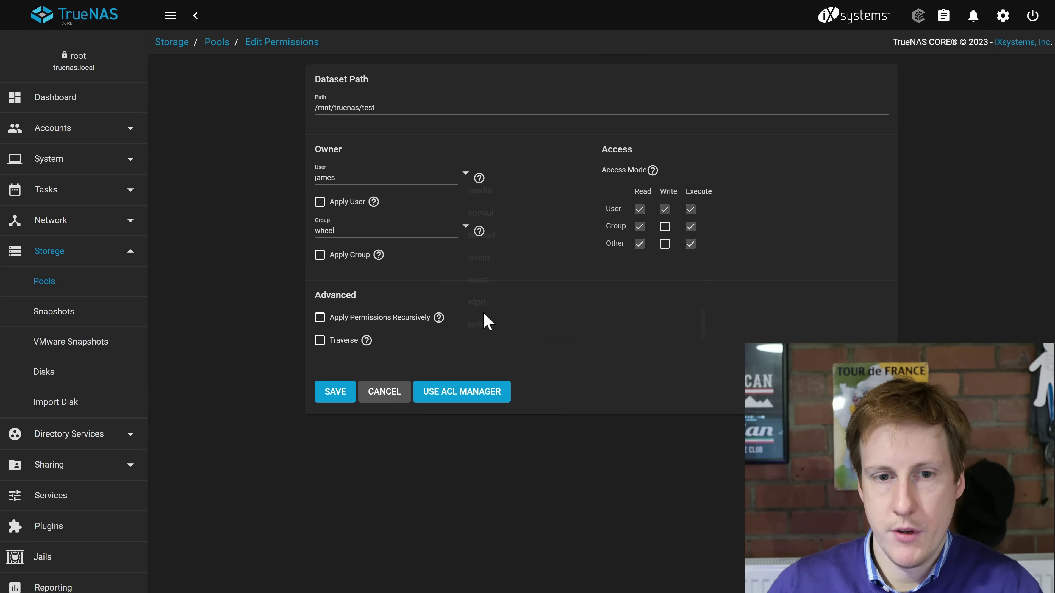
{"action": "left_click", "coordinate": [464, 227]}
{"action": "scroll", "coordinate": [542, 324], "scroll_direction": "down", "scroll_amount": 10}
{"action": "scroll", "coordinate": [531, 336], "scroll_direction": "down", "scroll_amount": 5}
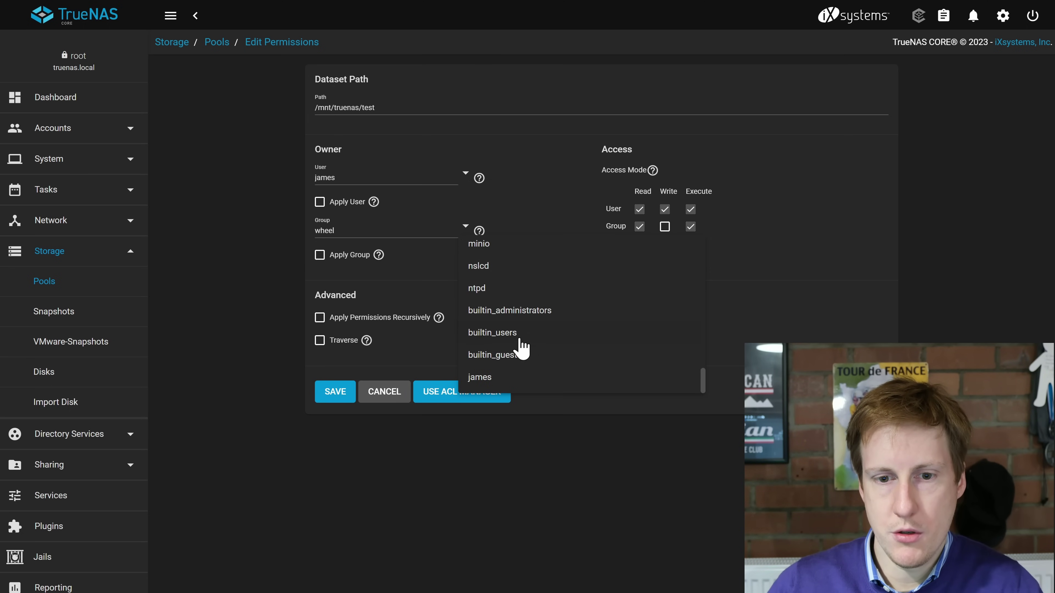
{"action": "left_click", "coordinate": [495, 378]}
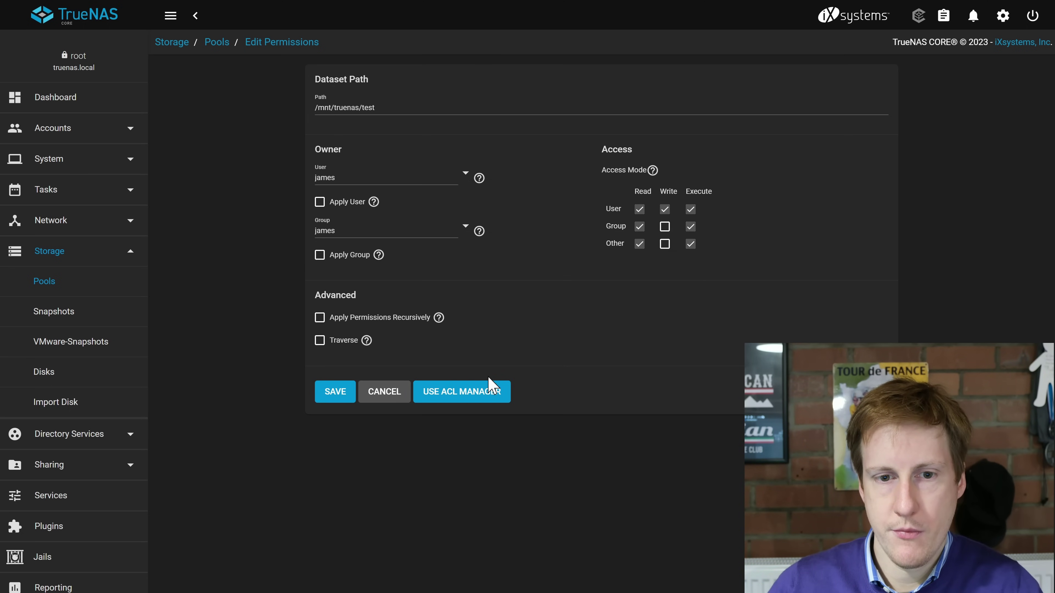
Tick Apply User, Apply Group and Apply Permissions Recursively, accepting the warning.
{"action": "left_click", "coordinate": [319, 203]}
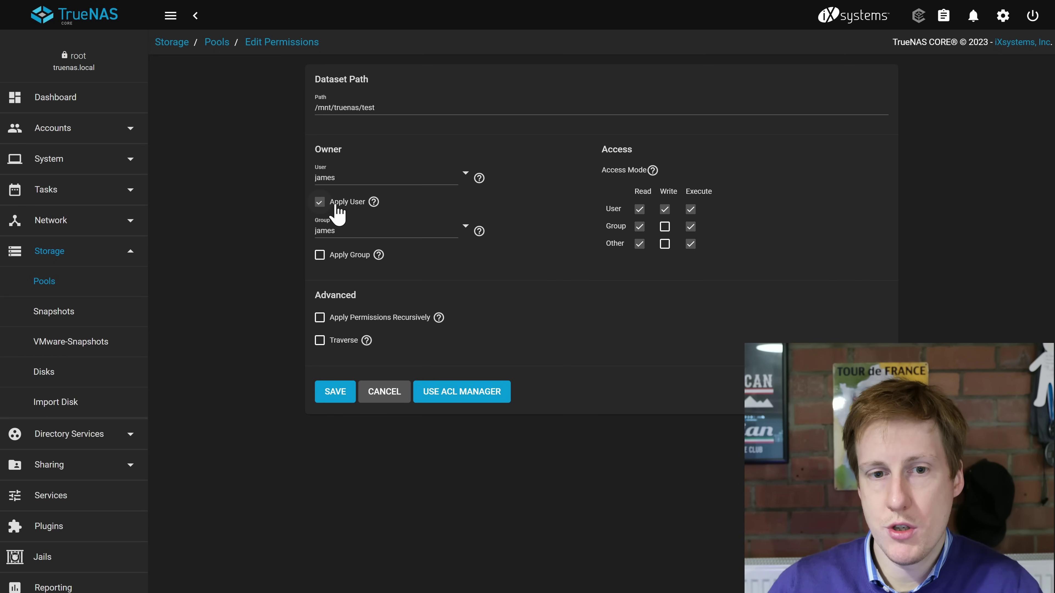
{"action": "mouse_move", "coordinate": [374, 203]}
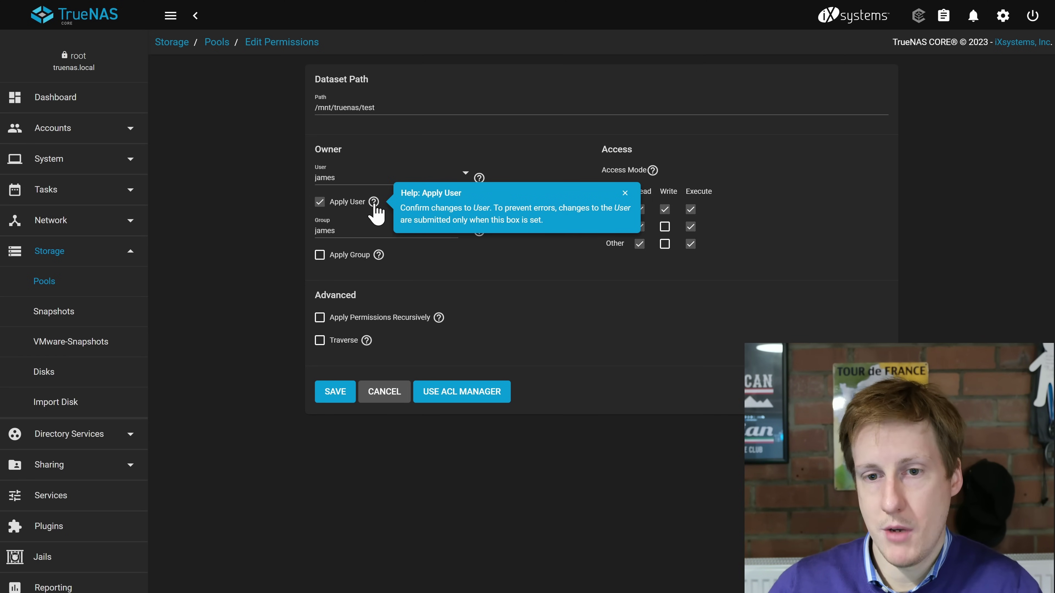
{"action": "left_click", "coordinate": [319, 254]}
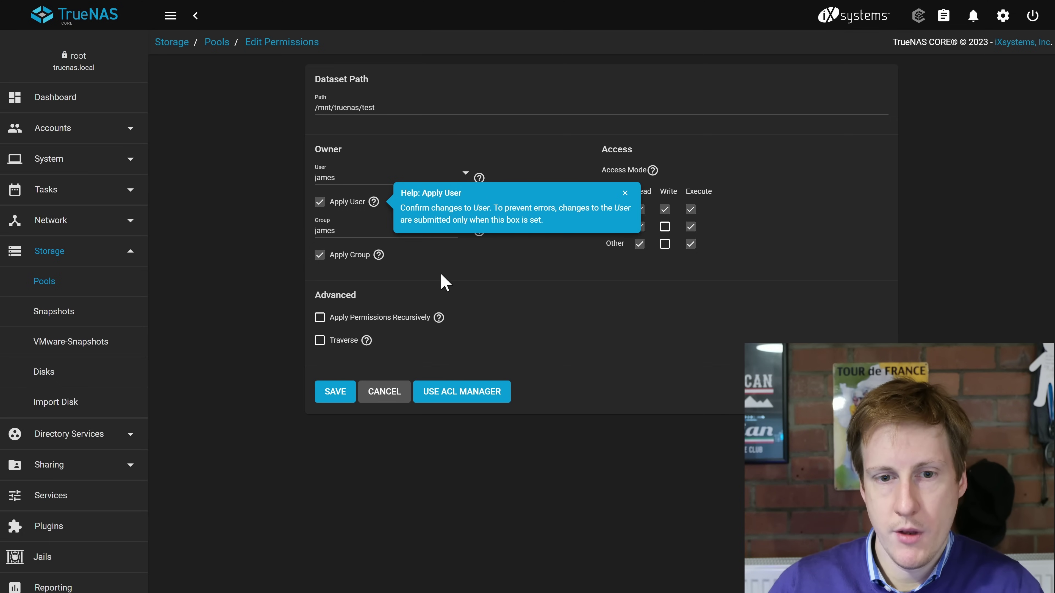
{"action": "left_click", "coordinate": [320, 317]}
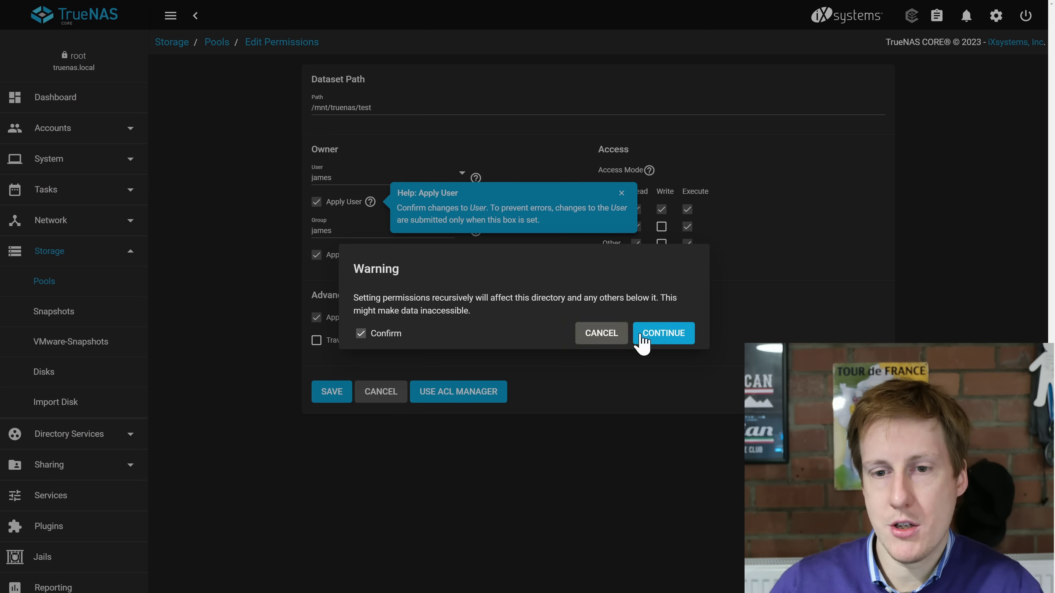
{"action": "left_click", "coordinate": [641, 336]}
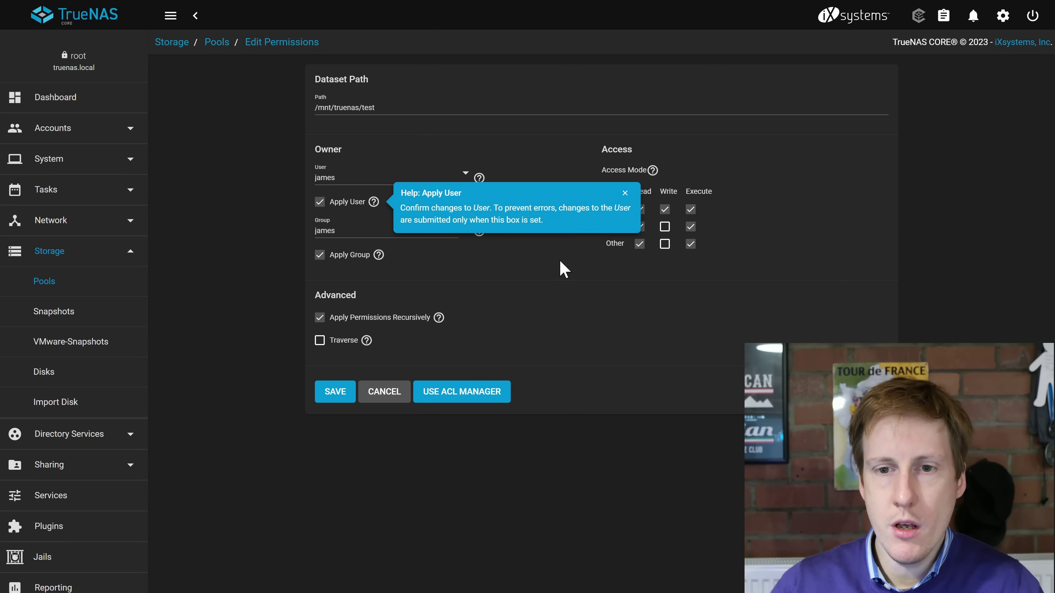
{"action": "left_click", "coordinate": [625, 193]}
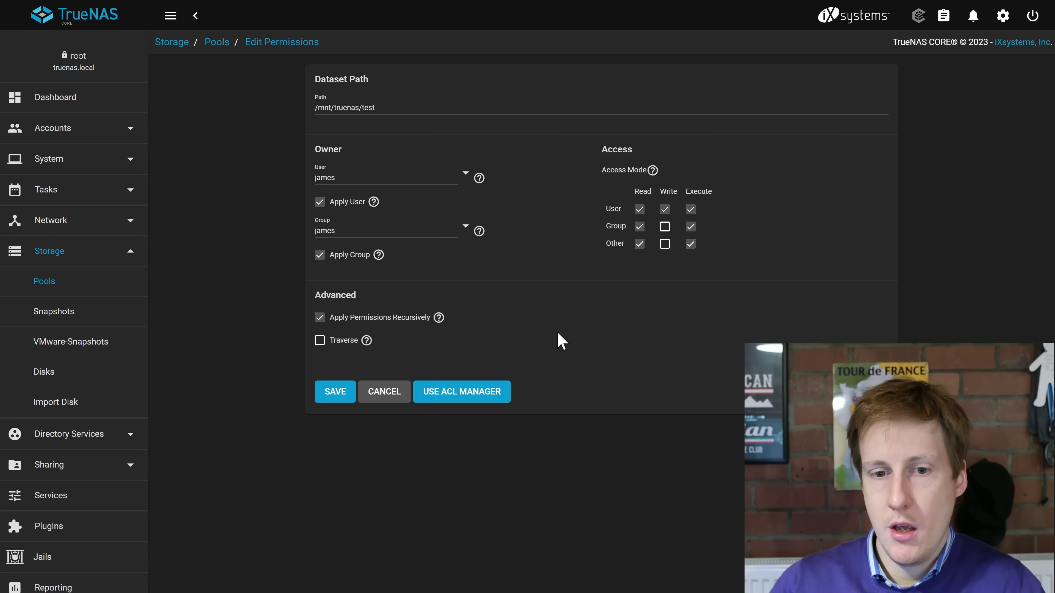
Switch the test dataset to full ACL editing and choose a custom ACL.
{"action": "left_click", "coordinate": [498, 395]}
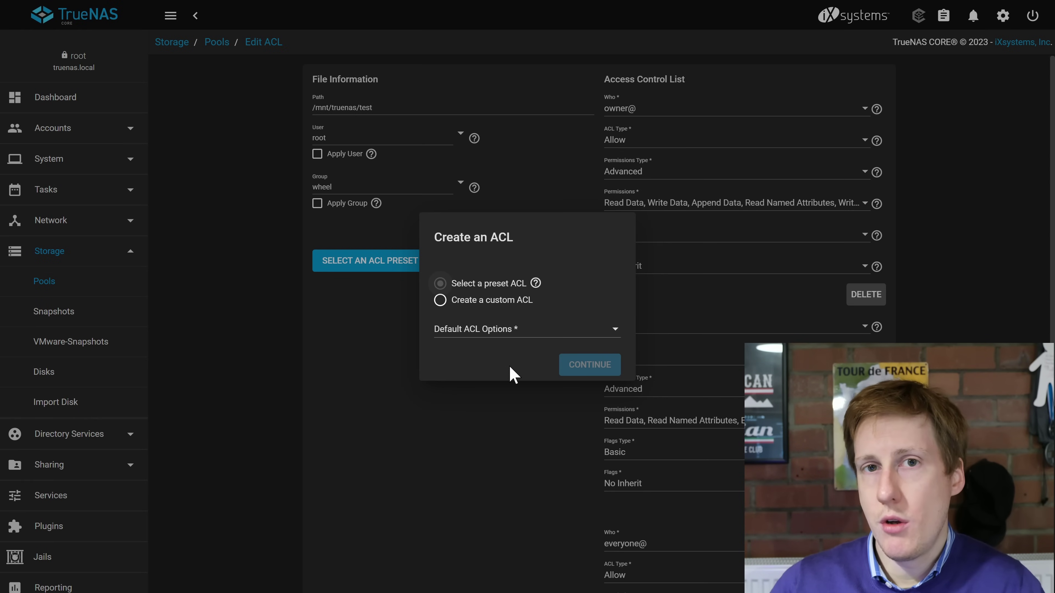
{"action": "left_click", "coordinate": [513, 332]}
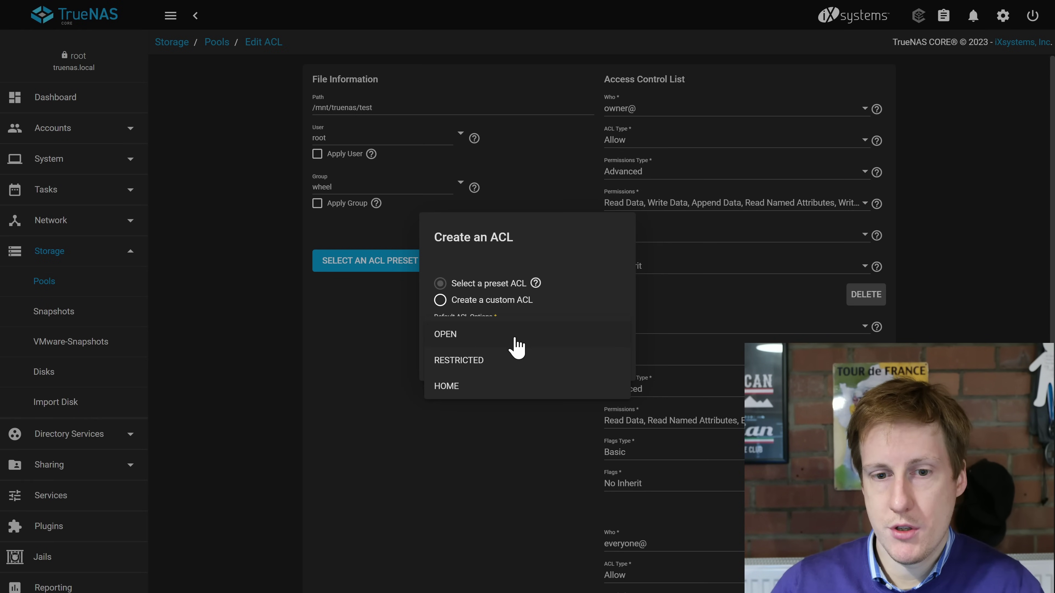
{"action": "left_click", "coordinate": [475, 260]}
{"action": "left_click", "coordinate": [463, 297]}
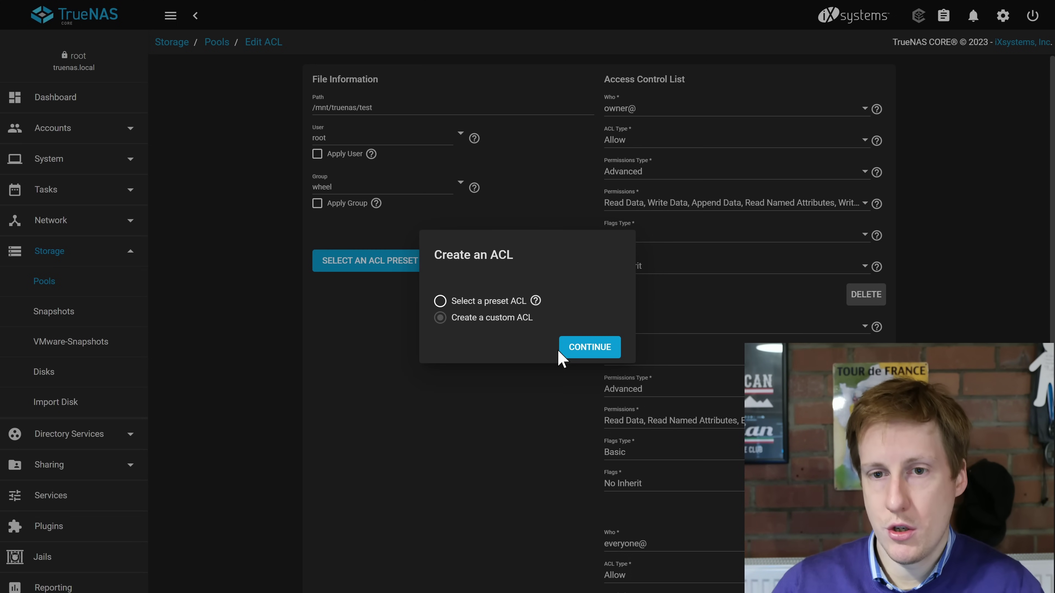
{"action": "left_click", "coordinate": [574, 351]}
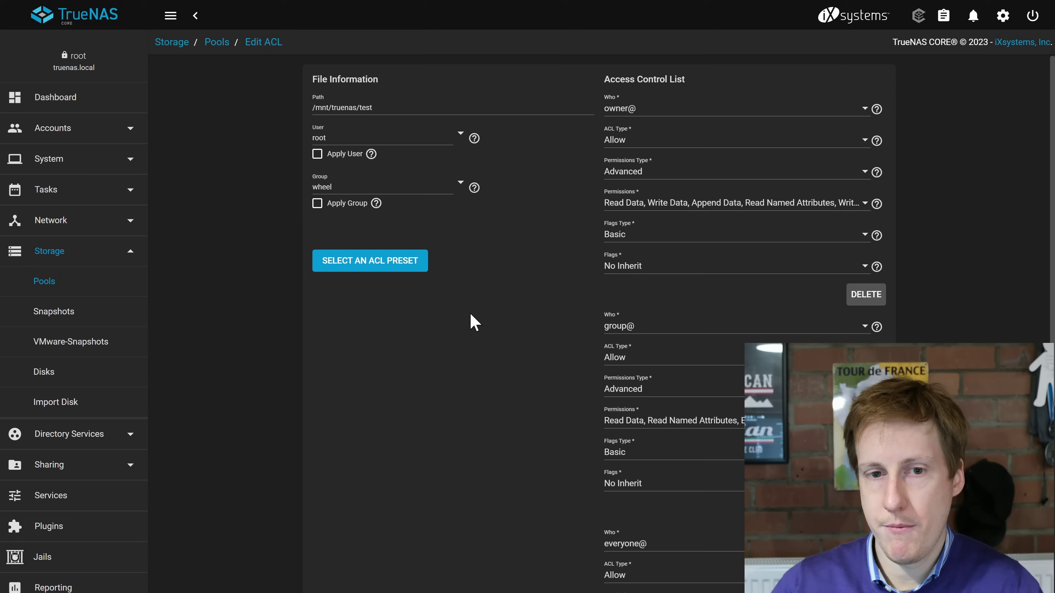
Delete the everyone@ and group@ entries from the ACL.
{"action": "scroll", "coordinate": [652, 378], "scroll_direction": "down", "scroll_amount": 1}
{"action": "scroll", "coordinate": [597, 324], "scroll_direction": "down", "scroll_amount": 5}
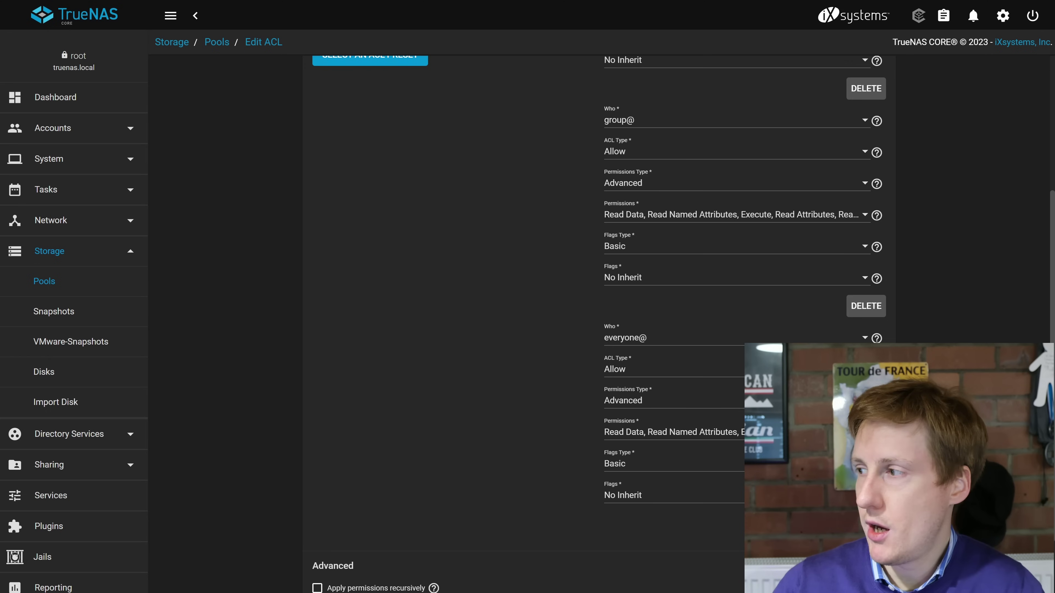
{"action": "left_click", "coordinate": [866, 523]}
{"action": "left_click", "coordinate": [865, 442]}
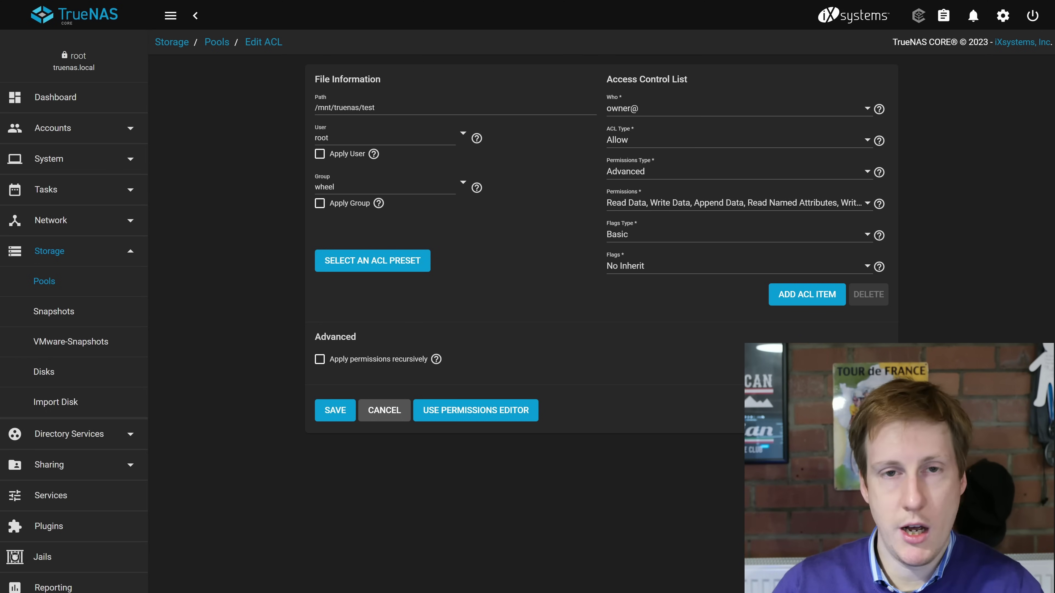
Set the dataset's owner and owning group to the local user, with Apply checked.
{"action": "left_click", "coordinate": [462, 135]}
{"action": "scroll", "coordinate": [581, 233], "scroll_direction": "down", "scroll_amount": 10}
{"action": "left_click", "coordinate": [482, 284]}
{"action": "left_click", "coordinate": [462, 183]}
{"action": "scroll", "coordinate": [510, 286], "scroll_direction": "down", "scroll_amount": 10}
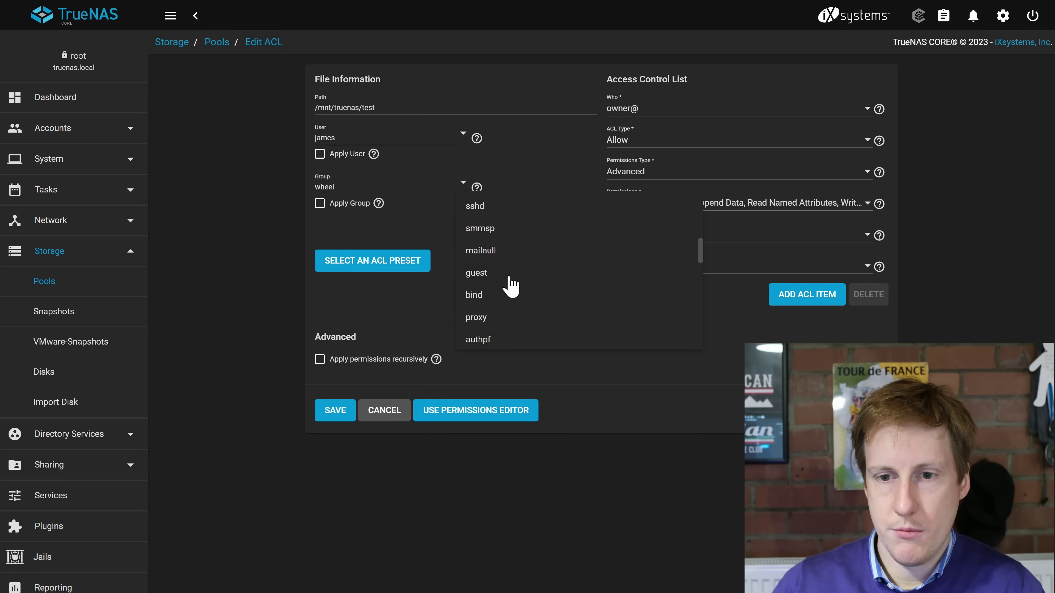
{"action": "left_click", "coordinate": [477, 334]}
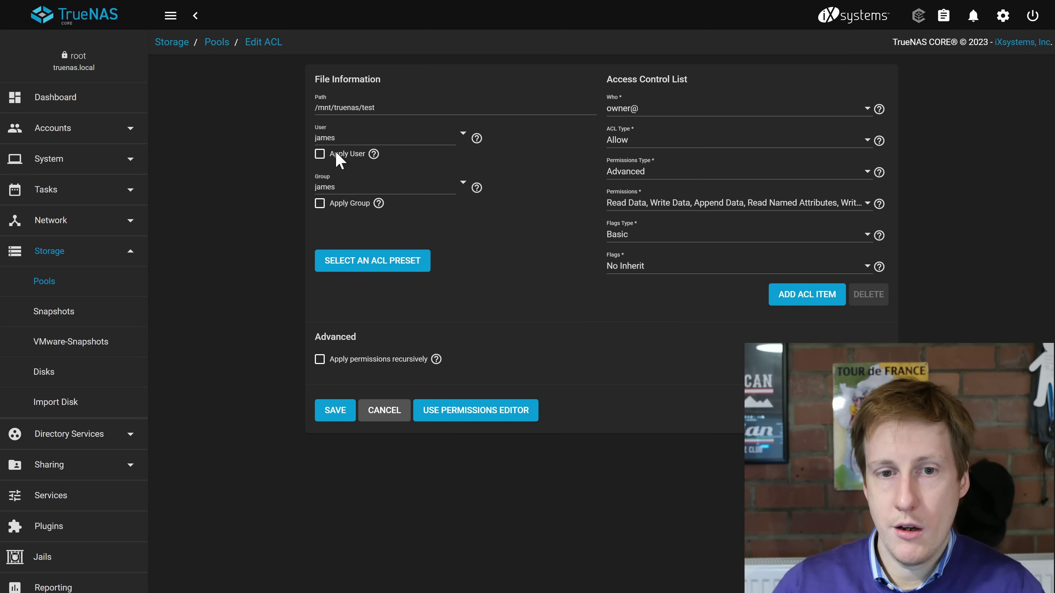
{"action": "left_click", "coordinate": [320, 203]}
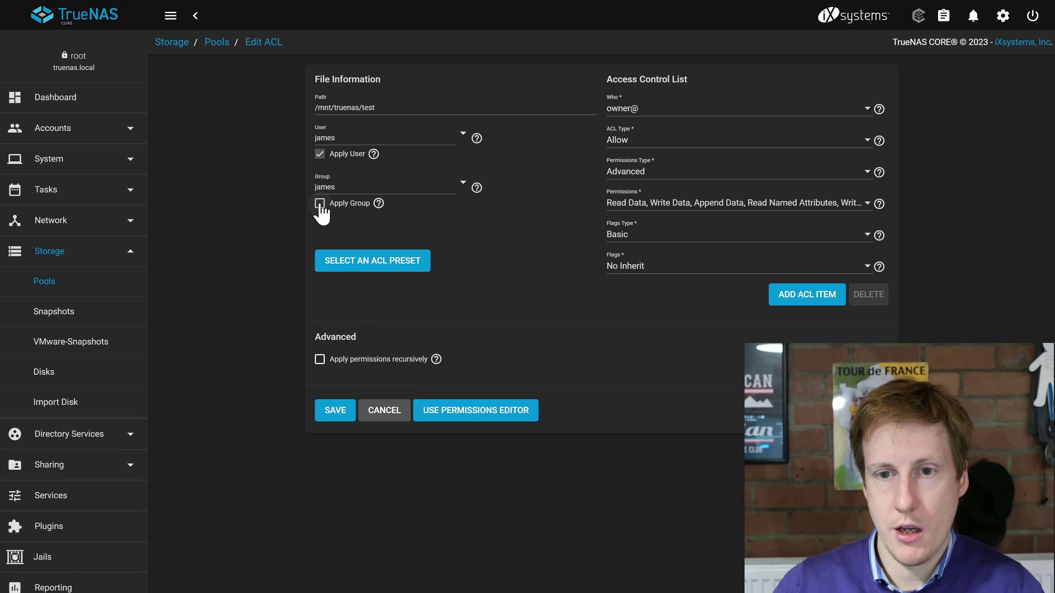
Make the remaining ACL entry Who=User for the local user with the Inherit flag.
{"action": "left_click", "coordinate": [860, 112]}
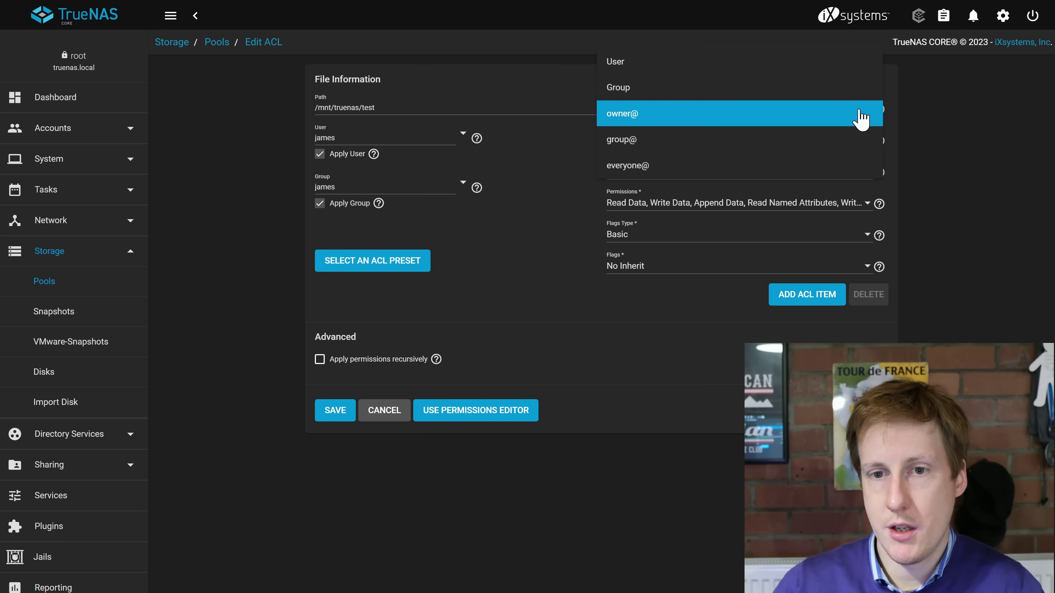
{"action": "left_click", "coordinate": [691, 68]}
{"action": "left_click", "coordinate": [664, 140]}
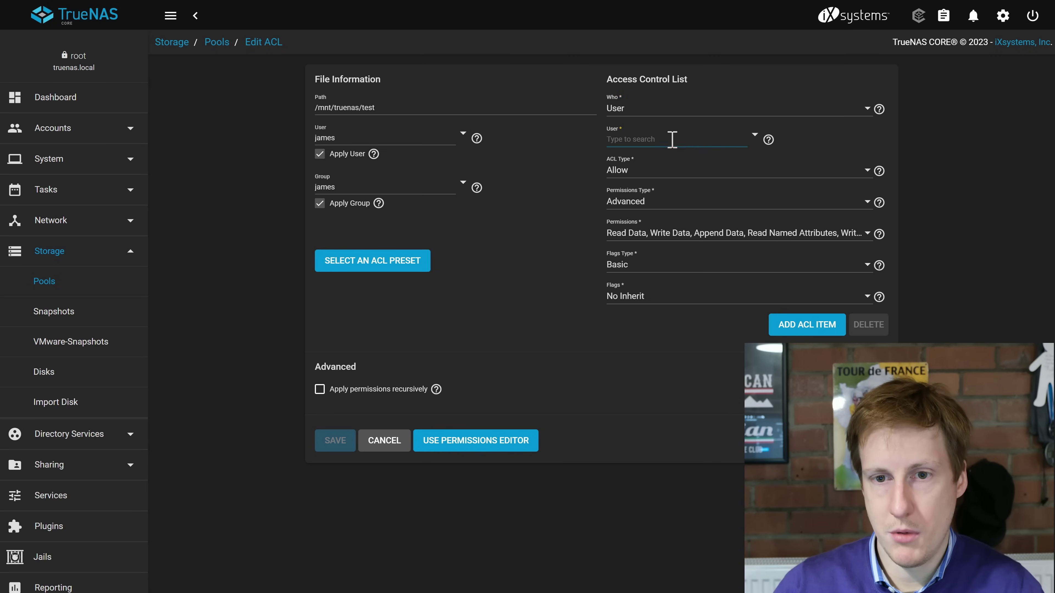
{"action": "type", "text": "ja"}
{"action": "left_click", "coordinate": [685, 158]}
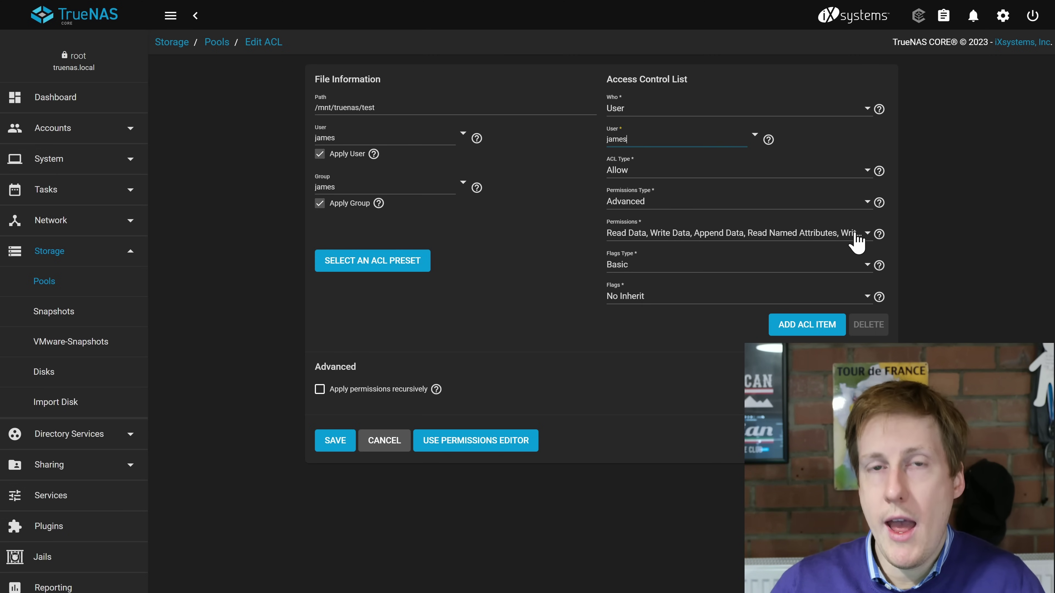
{"action": "left_click", "coordinate": [666, 298]}
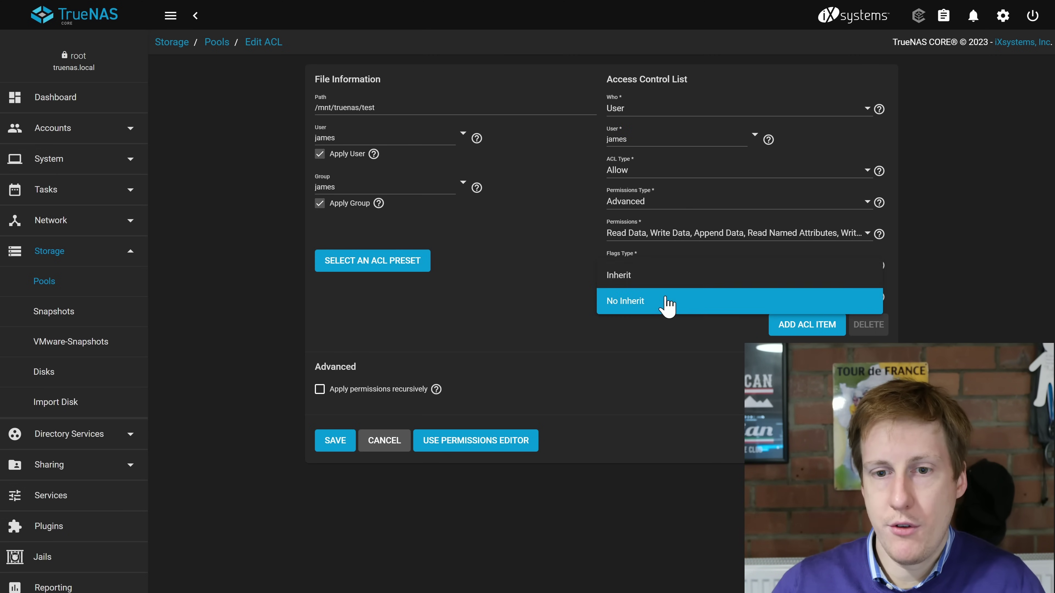
{"action": "left_click", "coordinate": [660, 279]}
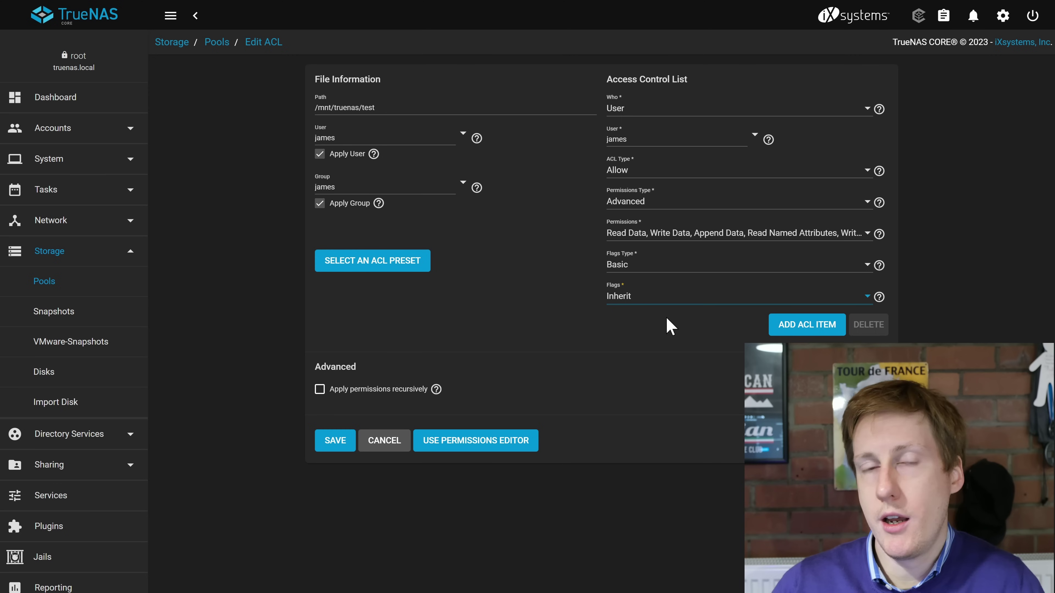
Apply the permissions recursively, confirm the warning, and save the ACL.
{"action": "left_click", "coordinate": [319, 389]}
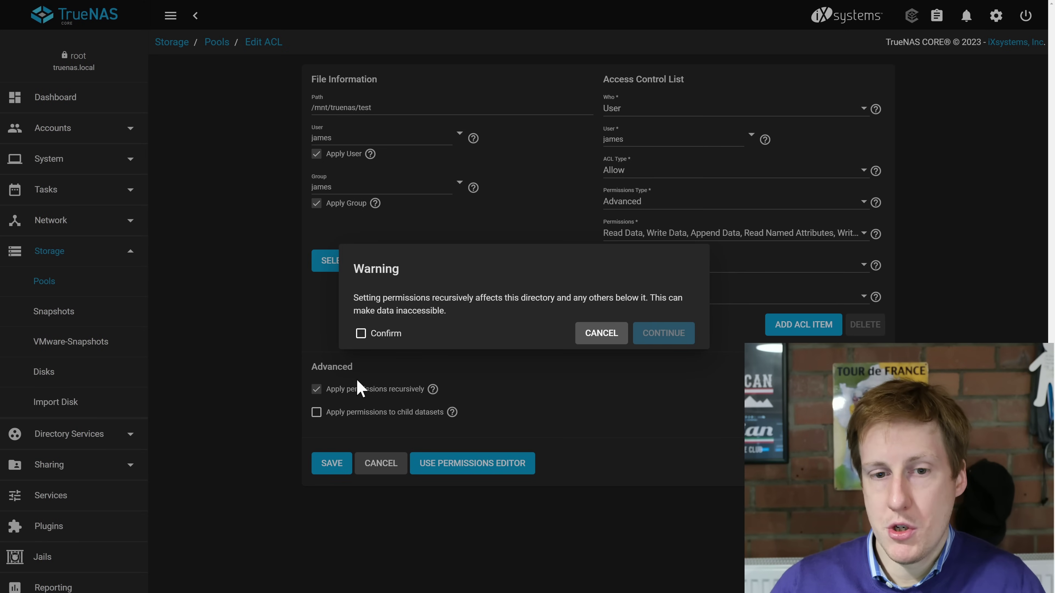
{"action": "left_click", "coordinate": [365, 336]}
{"action": "left_click", "coordinate": [649, 336]}
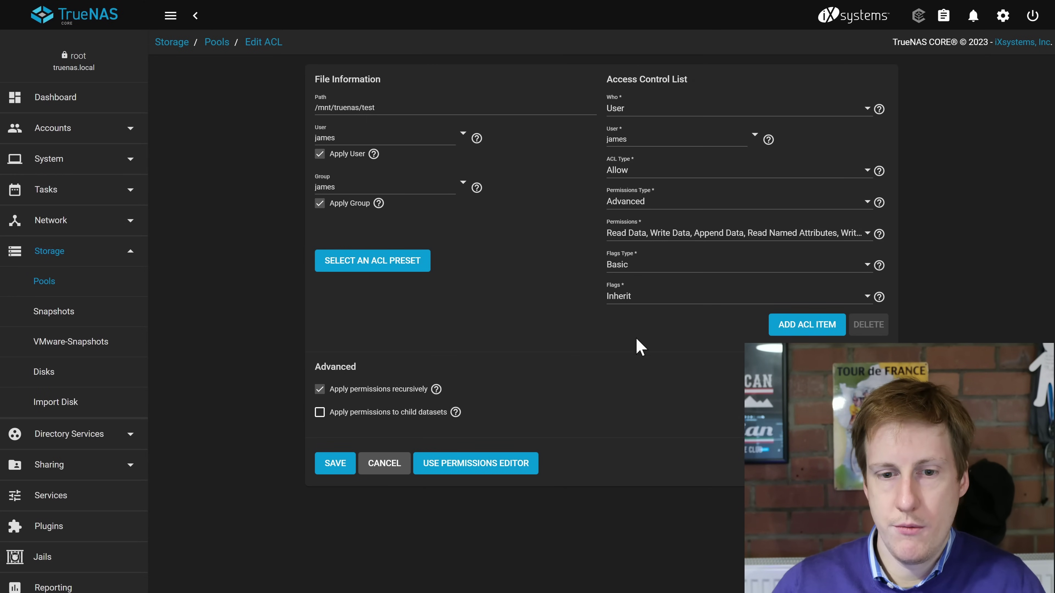
{"action": "left_click", "coordinate": [332, 464]}
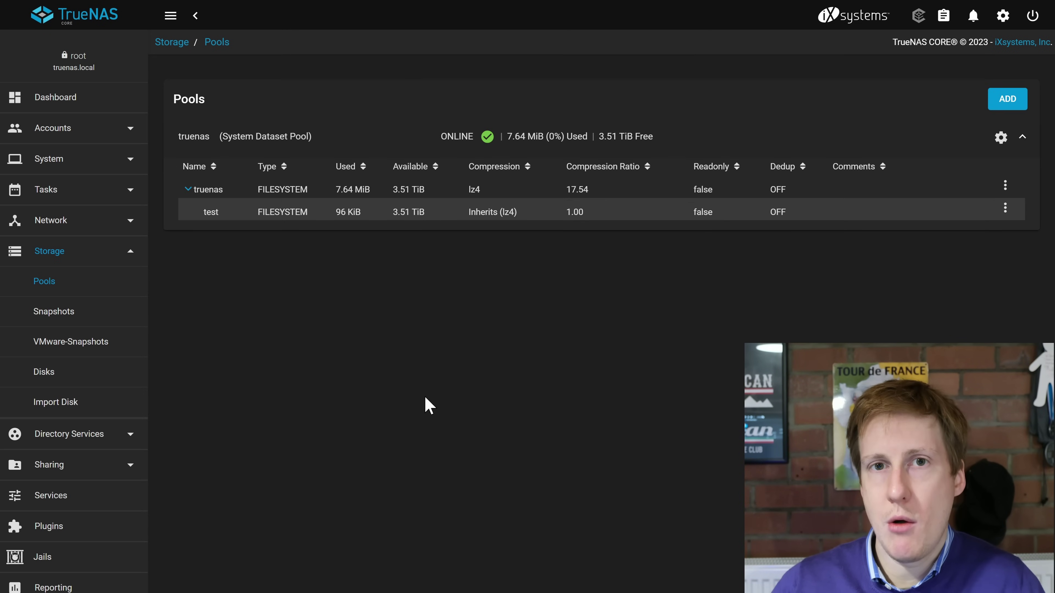
{"action": "left_click", "coordinate": [96, 466]}
Add an SMB share named test with path /mnt/truenas/test.
{"action": "left_click", "coordinate": [80, 466]}
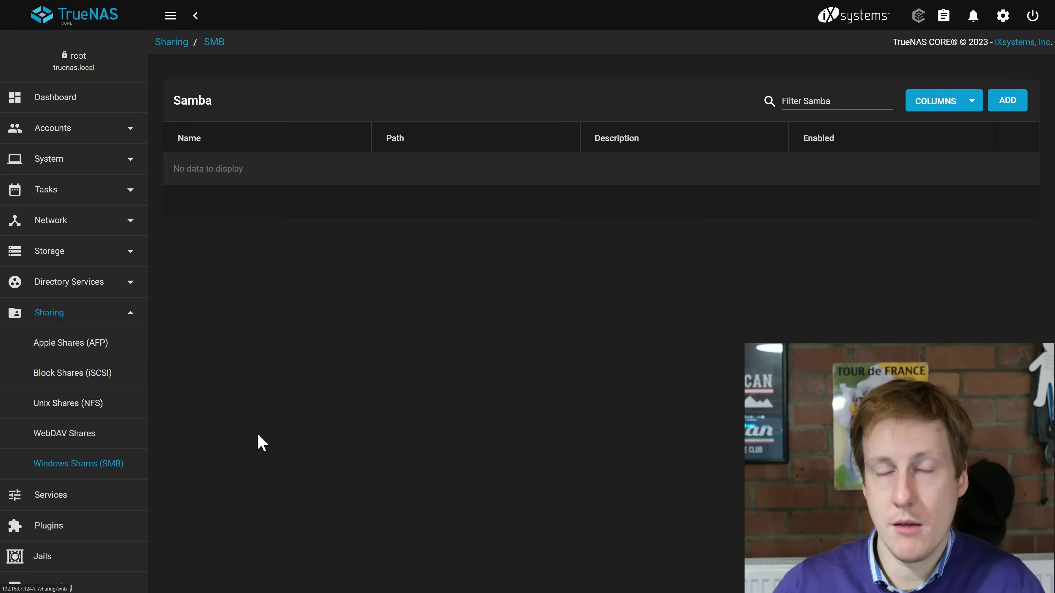
{"action": "left_click", "coordinate": [1011, 101]}
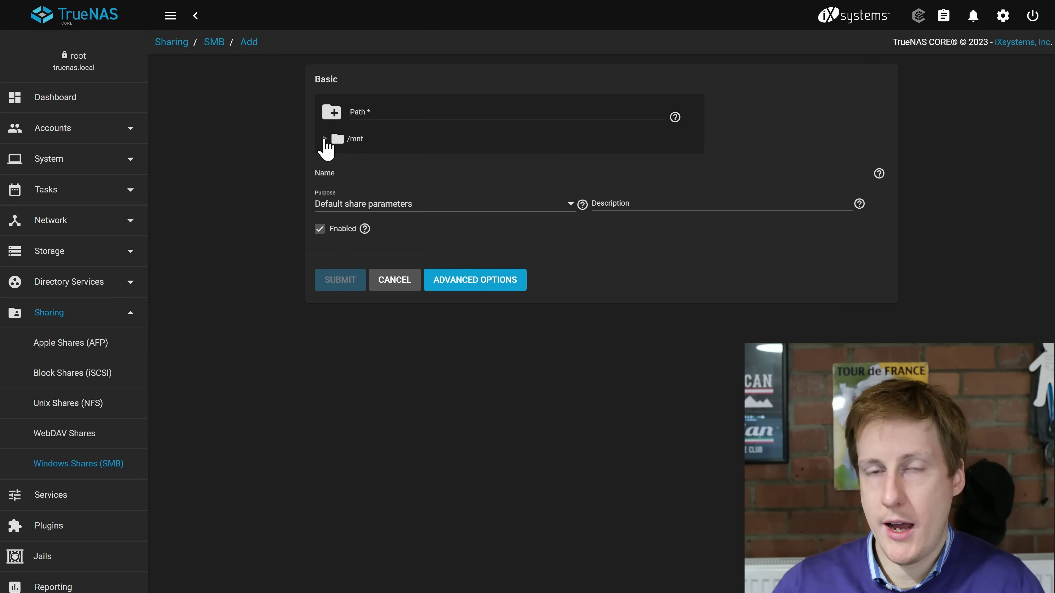
{"action": "left_click", "coordinate": [324, 139]}
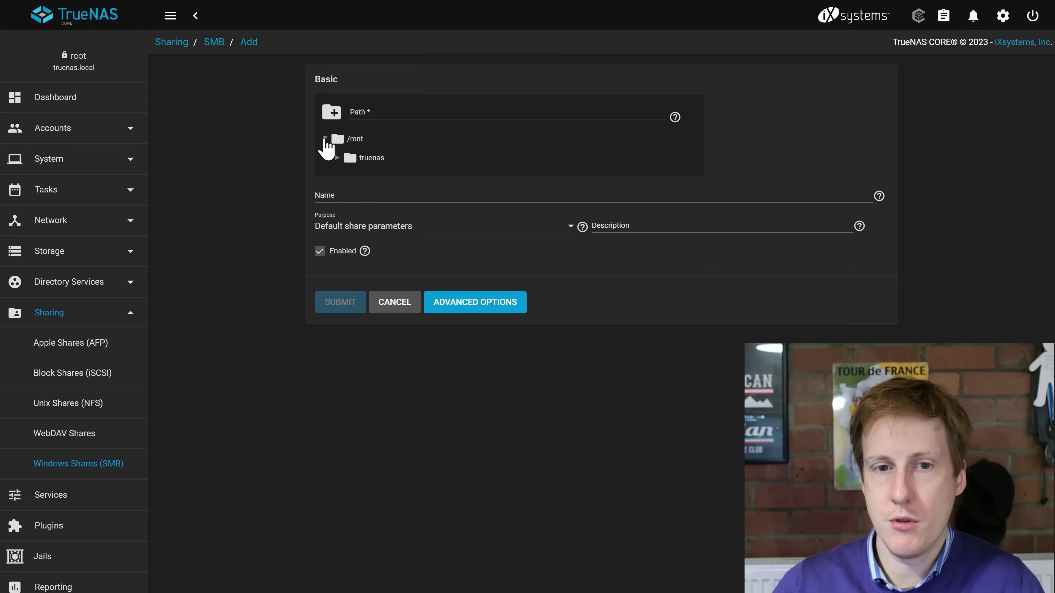
{"action": "left_click", "coordinate": [336, 159]}
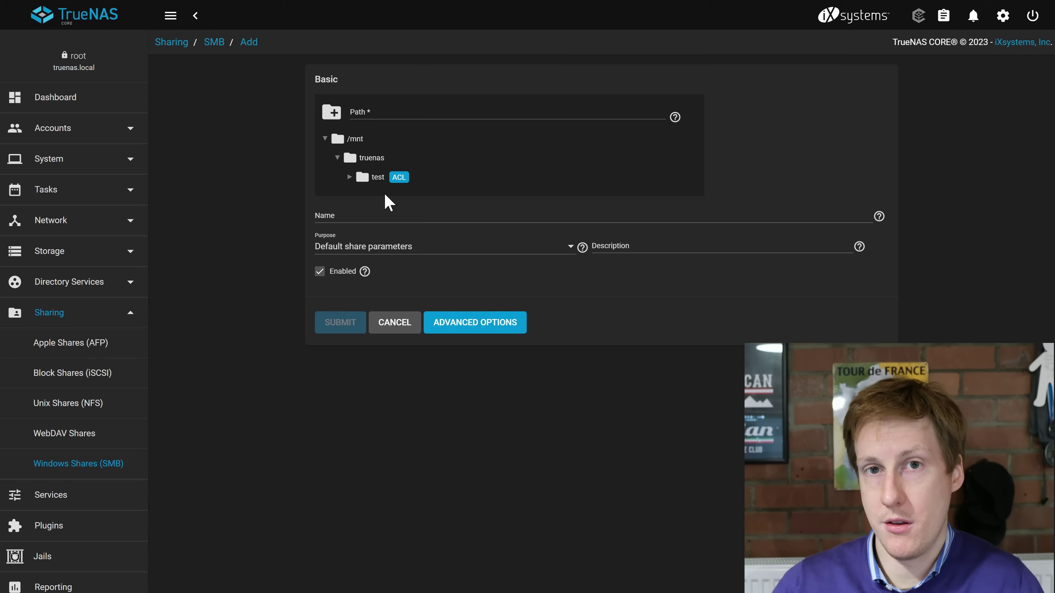
{"action": "left_click", "coordinate": [368, 183]}
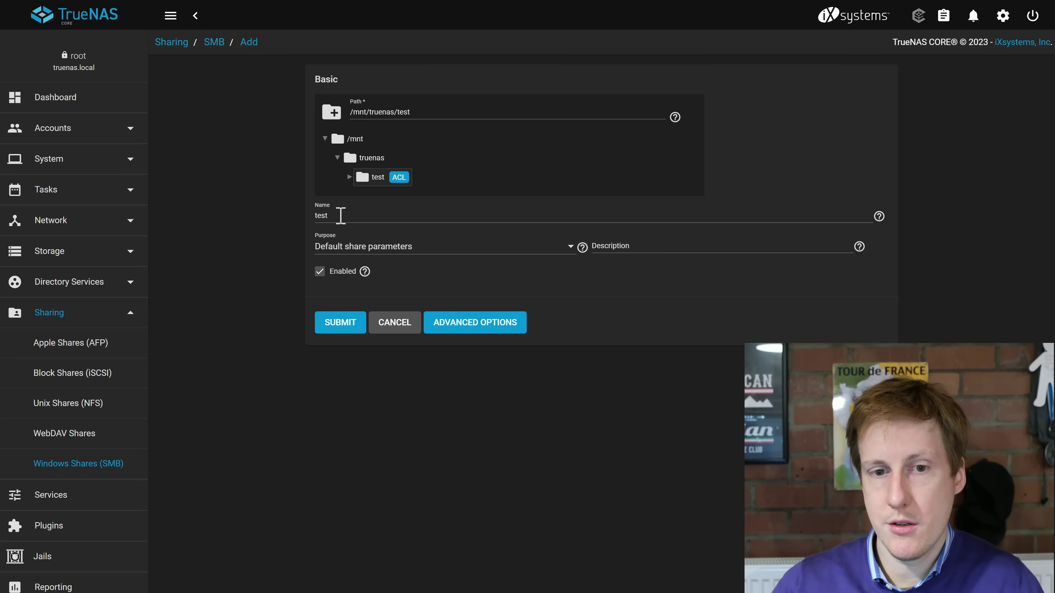
{"action": "left_click", "coordinate": [347, 323]}
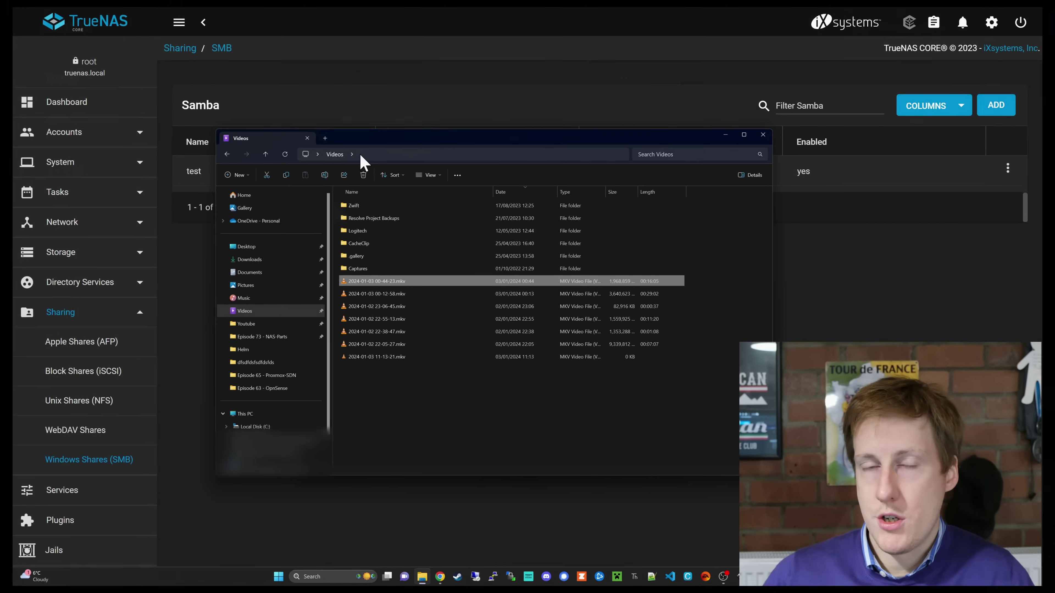
Map \\192.168.7.124\test as drive Y:, reconnecting at sign-in with different credentials.
{"action": "left_click", "coordinate": [426, 296], "text": "shift"}
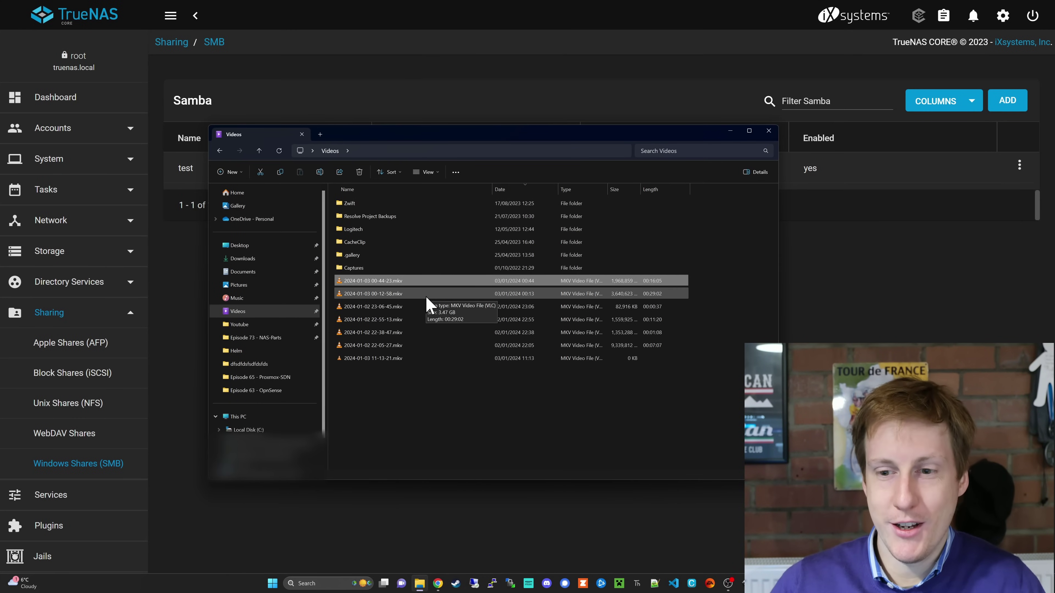
{"action": "left_click", "coordinate": [426, 296], "text": "ctrl"}
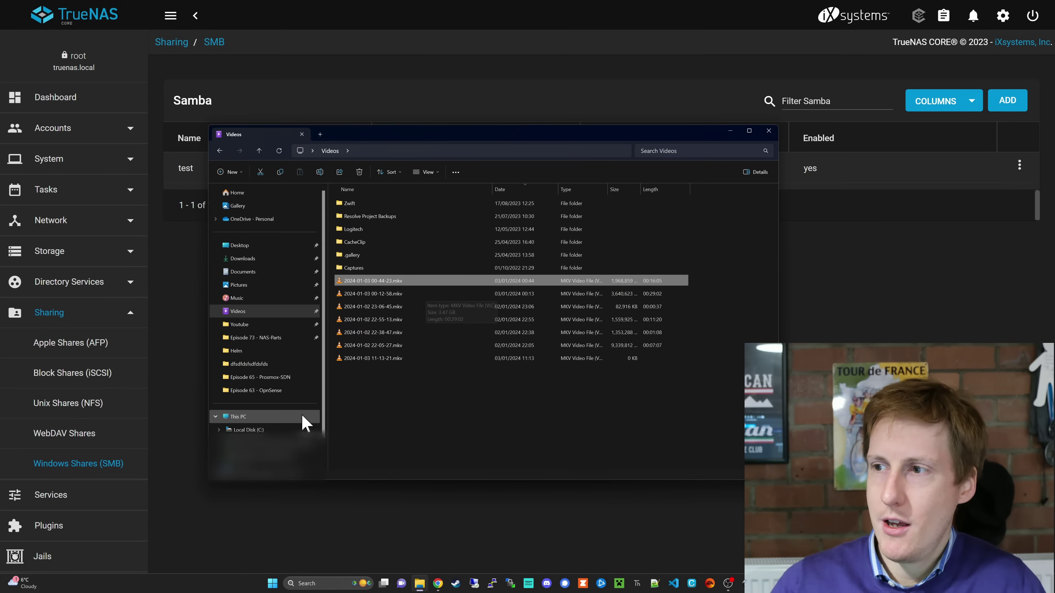
{"action": "right_click", "coordinate": [234, 418]}
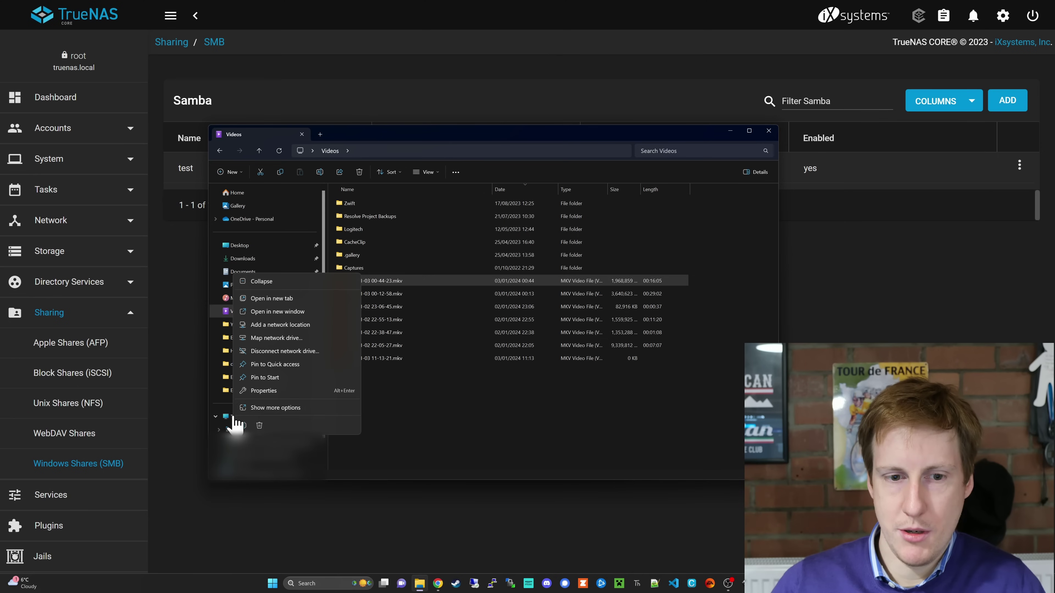
{"action": "left_click", "coordinate": [281, 338]}
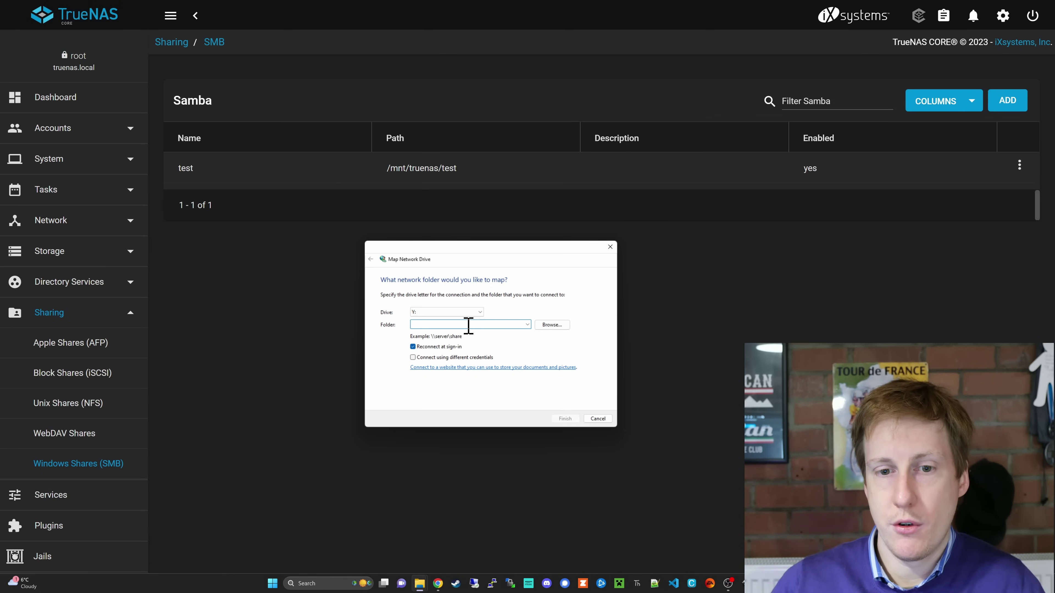
{"action": "type", "text": "\\\\"}
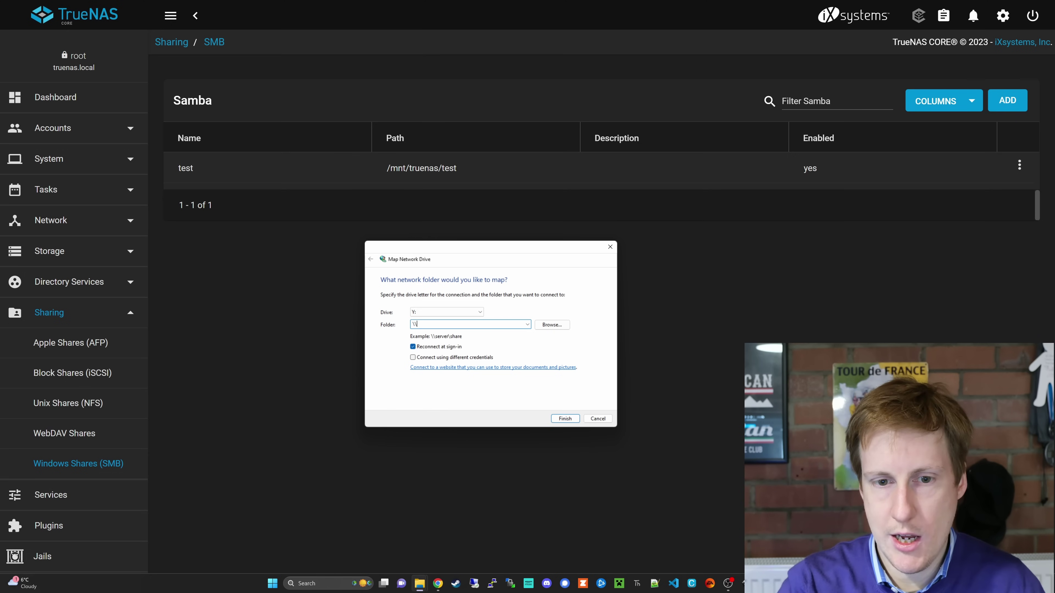
{"action": "type", "text": "192.168"}
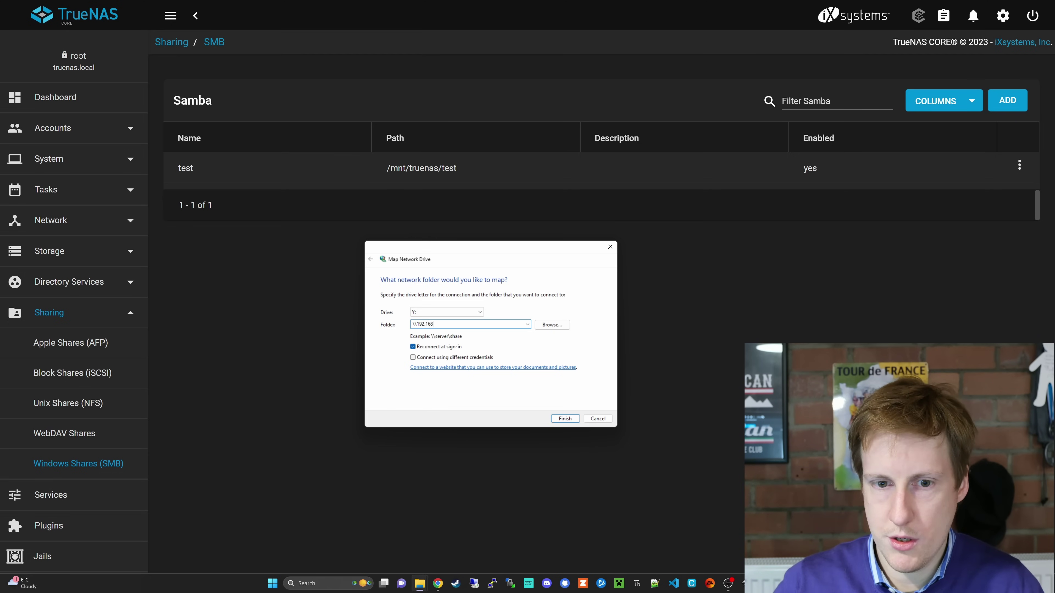
{"action": "type", "text": ".7.12"}
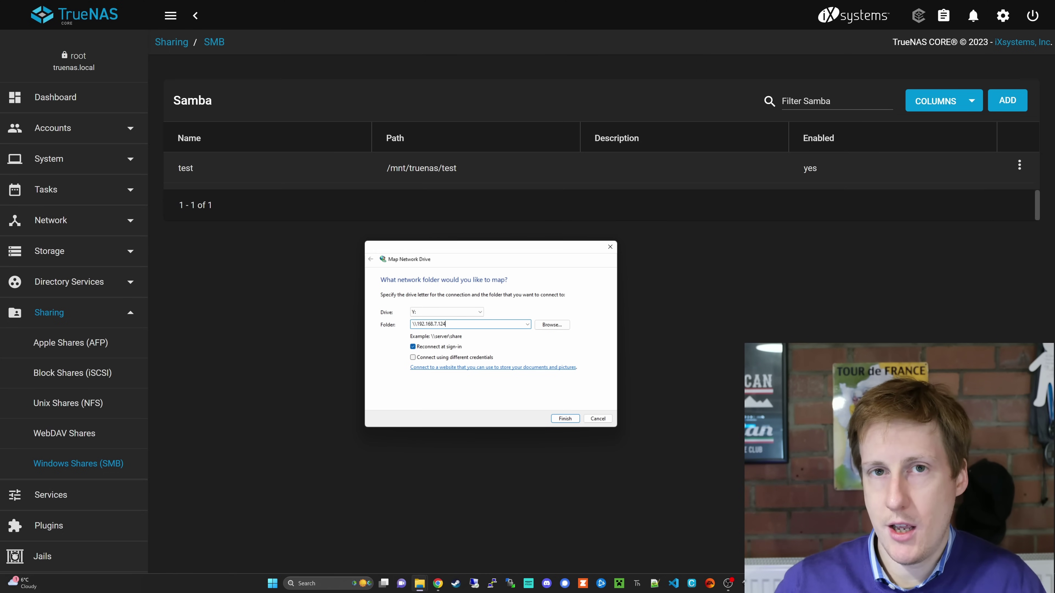
{"action": "type", "text": "4"}
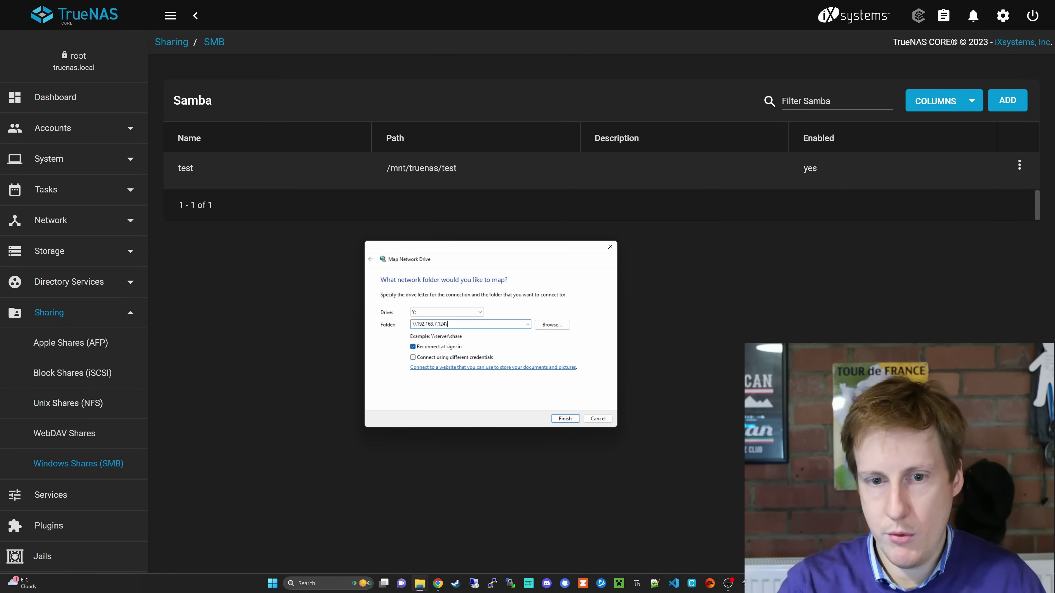
{"action": "type", "text": "\\"}
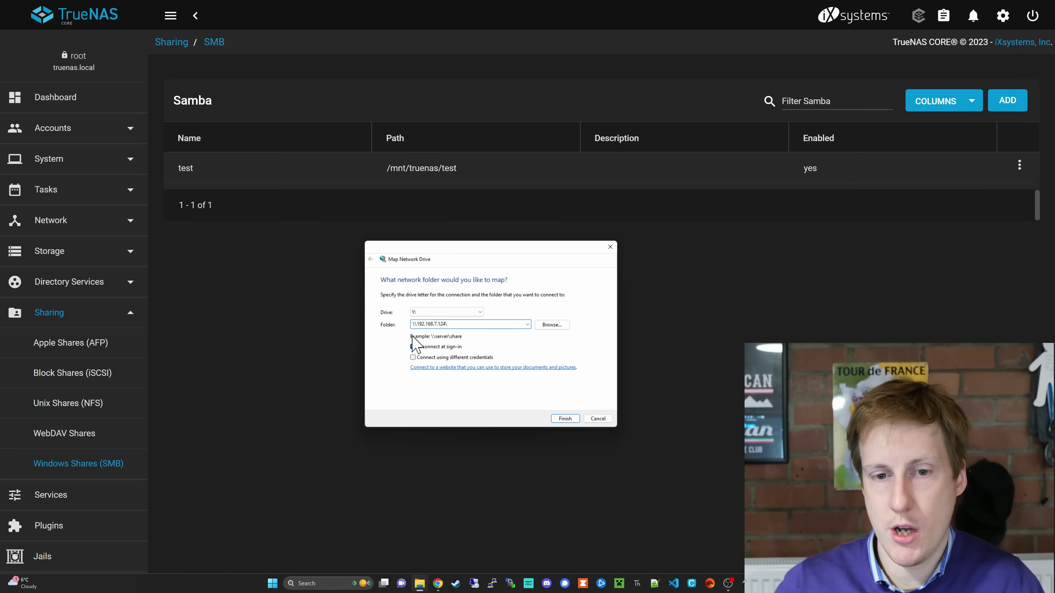
{"action": "type", "text": "test"}
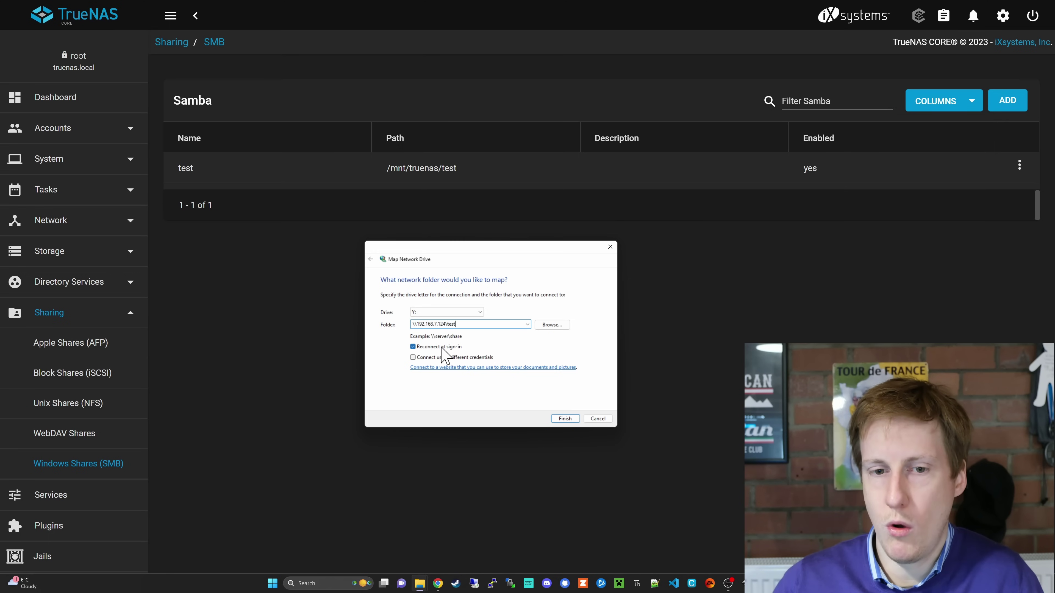
{"action": "left_click", "coordinate": [434, 358]}
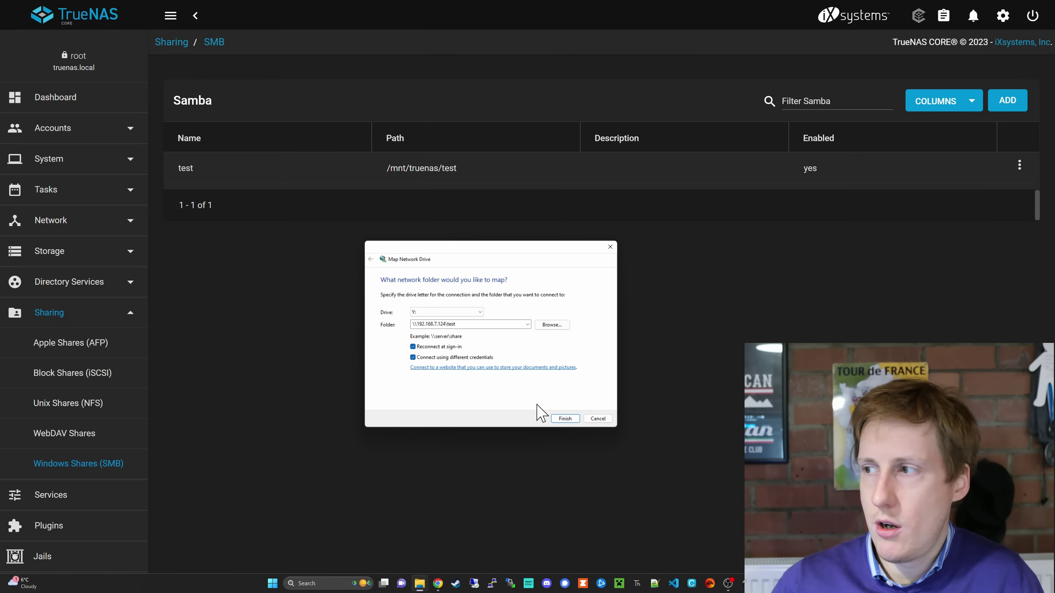
{"action": "left_click", "coordinate": [565, 419]}
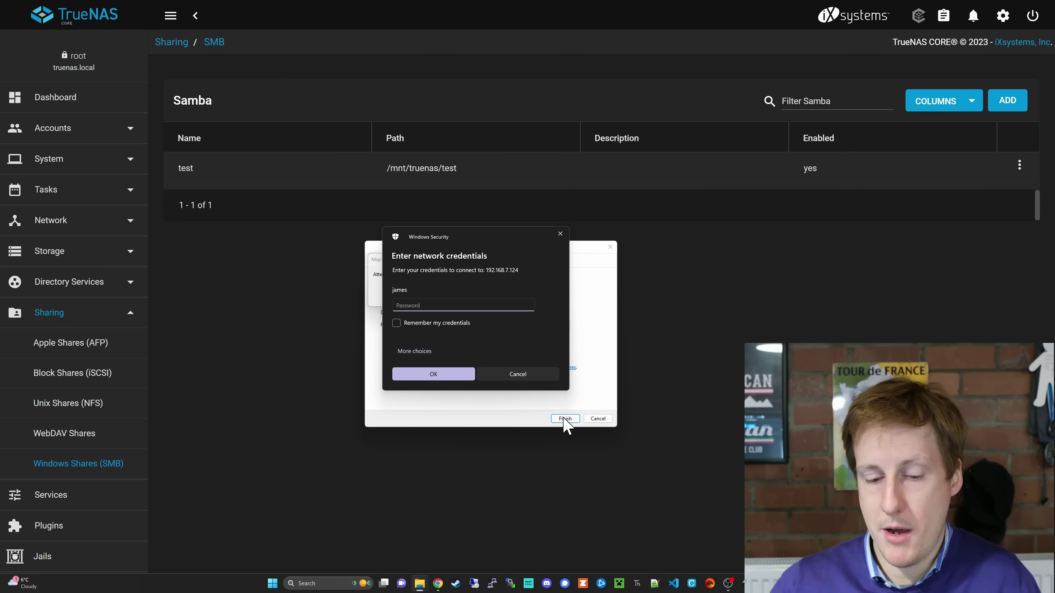
Enter the share account's password, remember the credentials, and connect to drive Y:.
{"action": "type", "text": "•••••"}
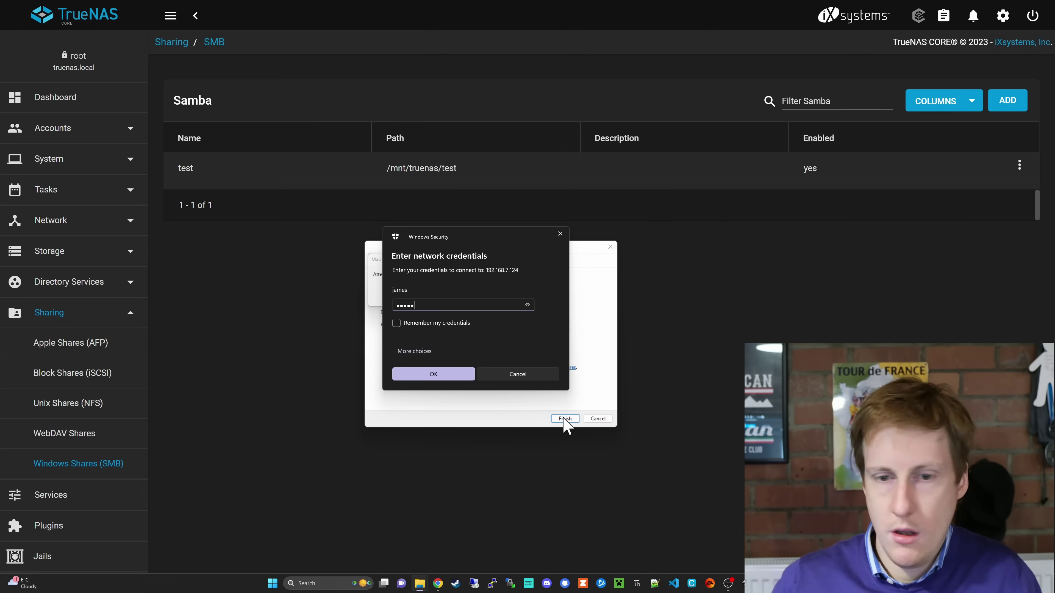
{"action": "left_click", "coordinate": [444, 326]}
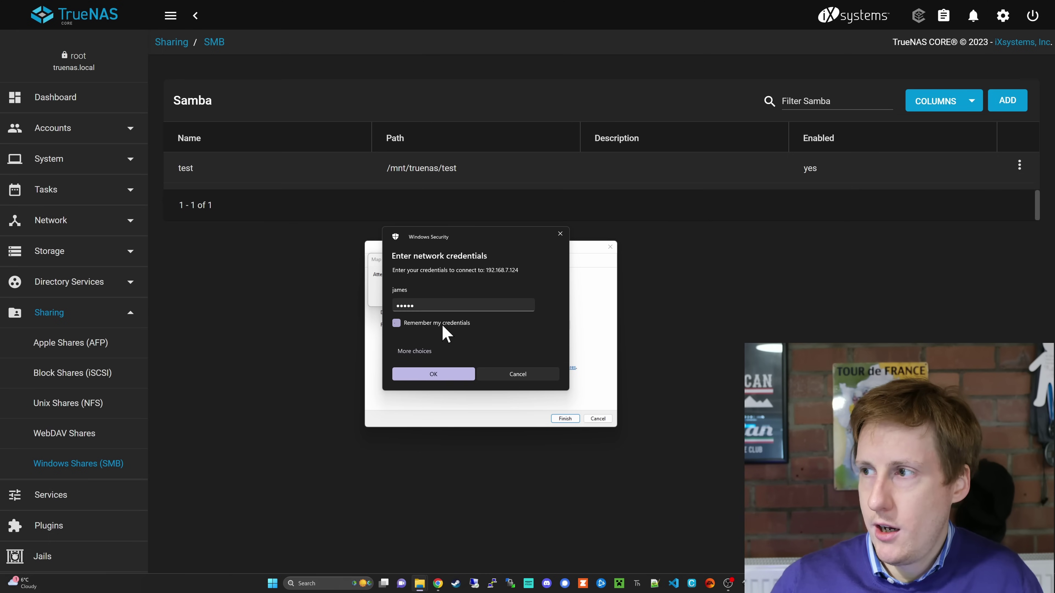
{"action": "left_click", "coordinate": [431, 376]}
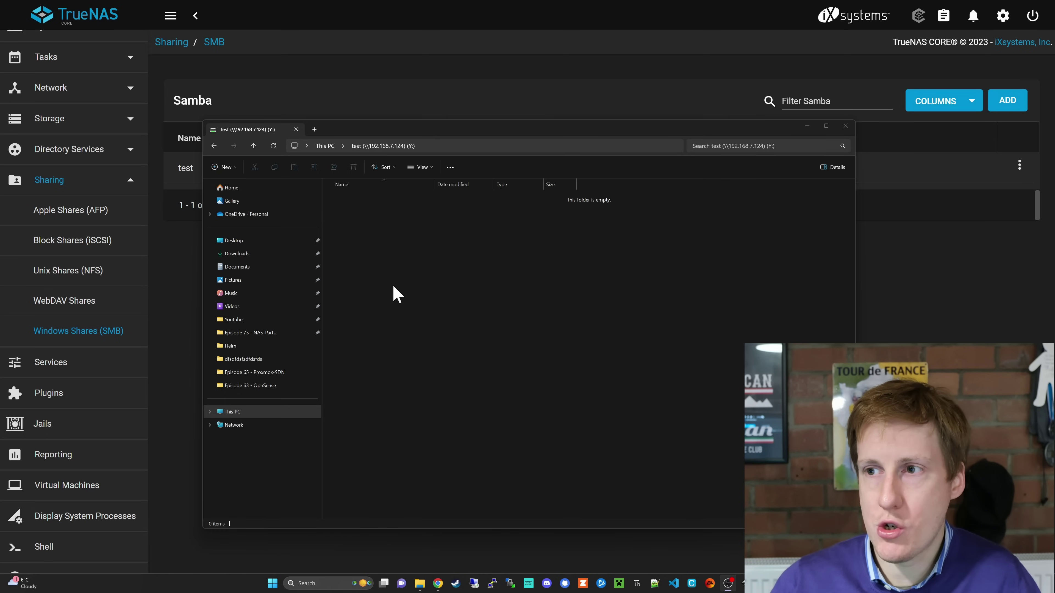
Show the actions menu for the truenas root dataset on the Pools page.
{"action": "left_click", "coordinate": [51, 368]}
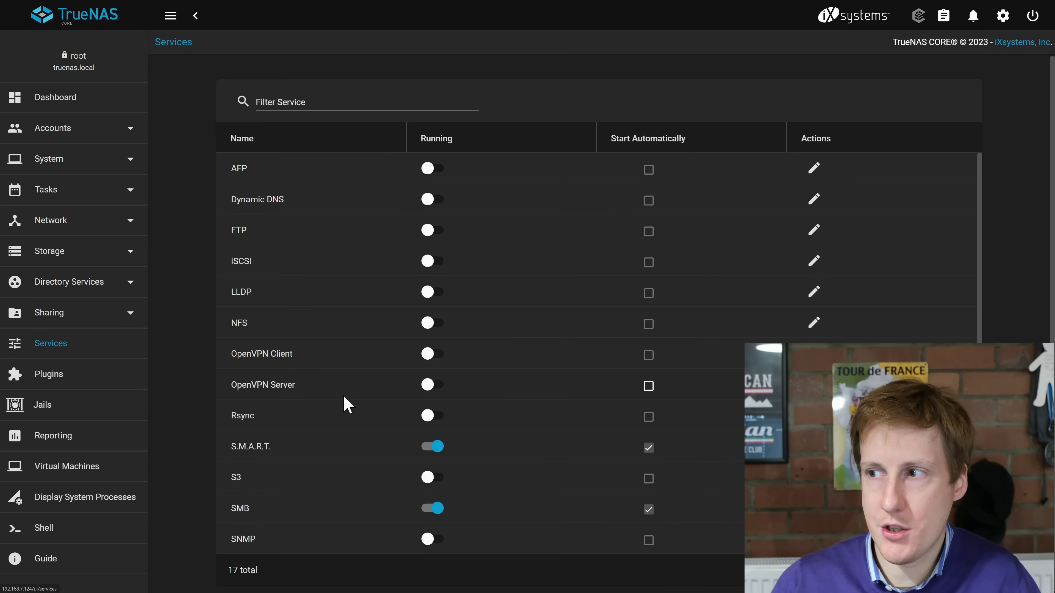
{"action": "scroll", "coordinate": [374, 416], "scroll_direction": "down", "scroll_amount": 2}
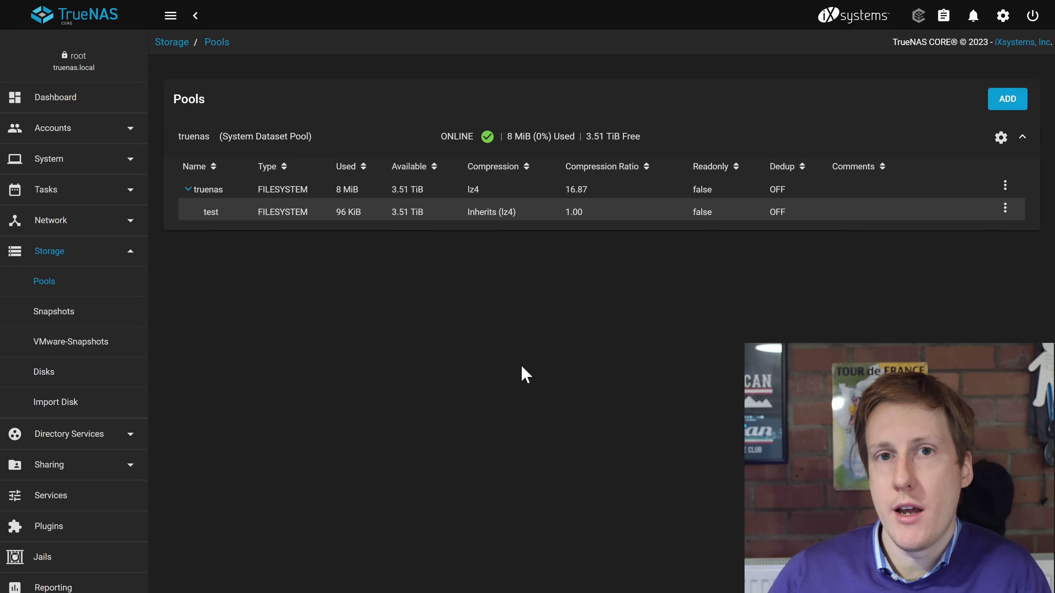
{"action": "left_click", "coordinate": [1005, 186]}
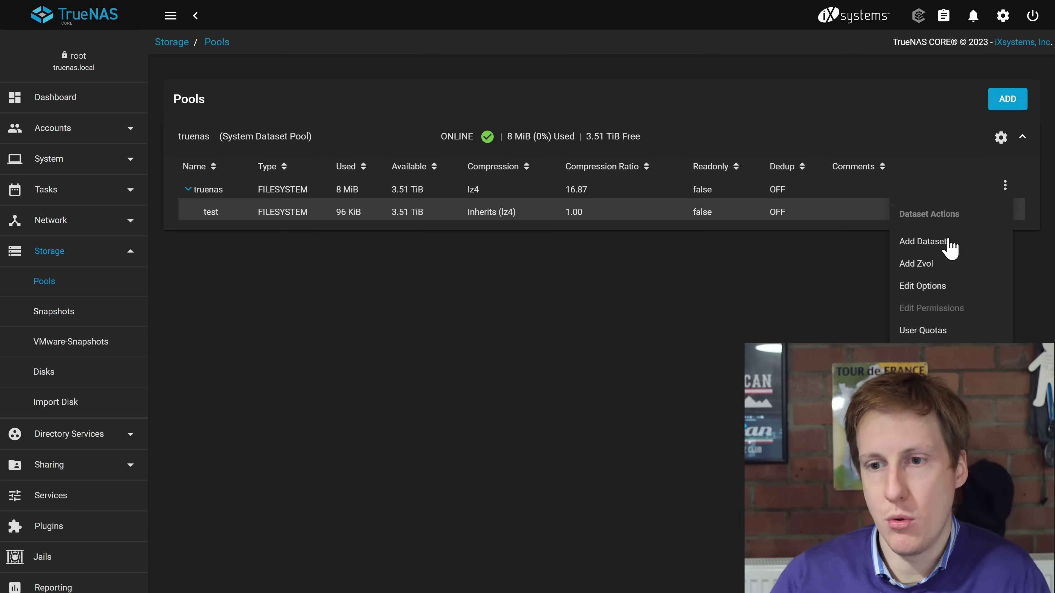
Add a dataset named 'nfs-test' under the truenas pool with default settings.
{"action": "left_click", "coordinate": [951, 249]}
{"action": "left_click", "coordinate": [360, 108]}
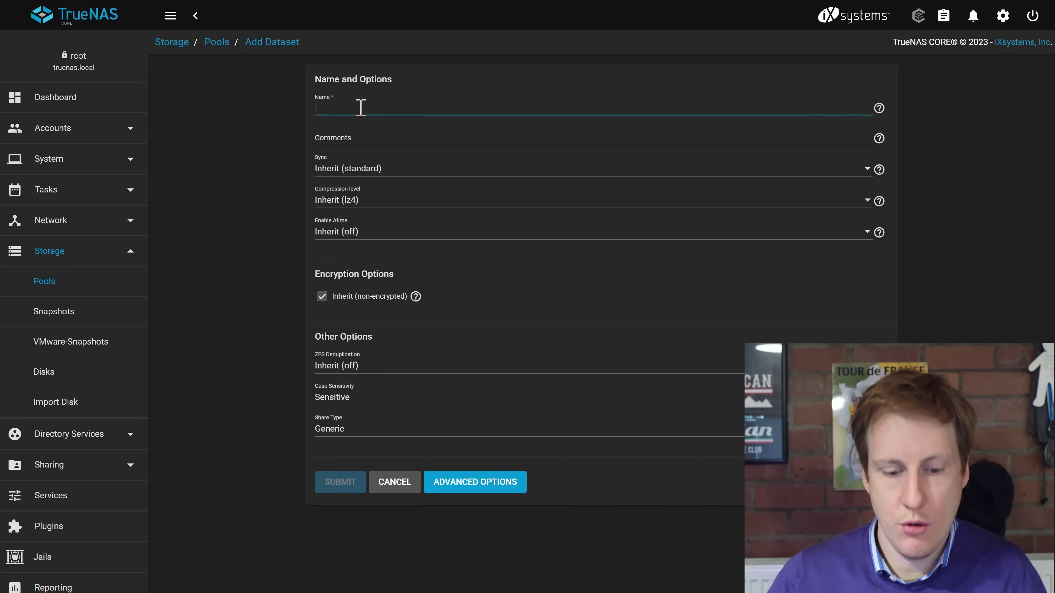
{"action": "type", "text": "nfs-test"}
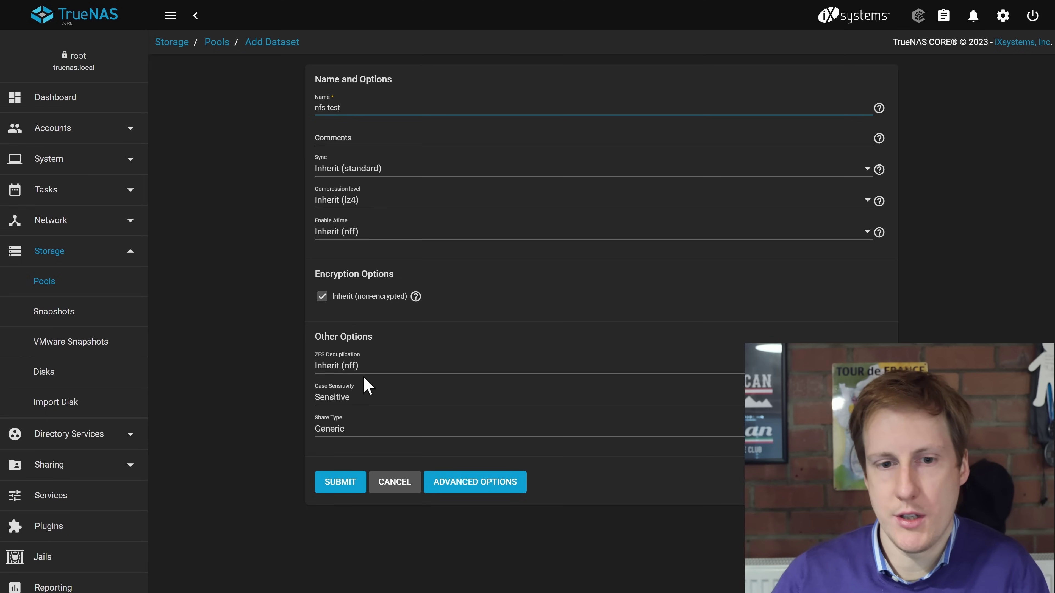
{"action": "left_click", "coordinate": [341, 485]}
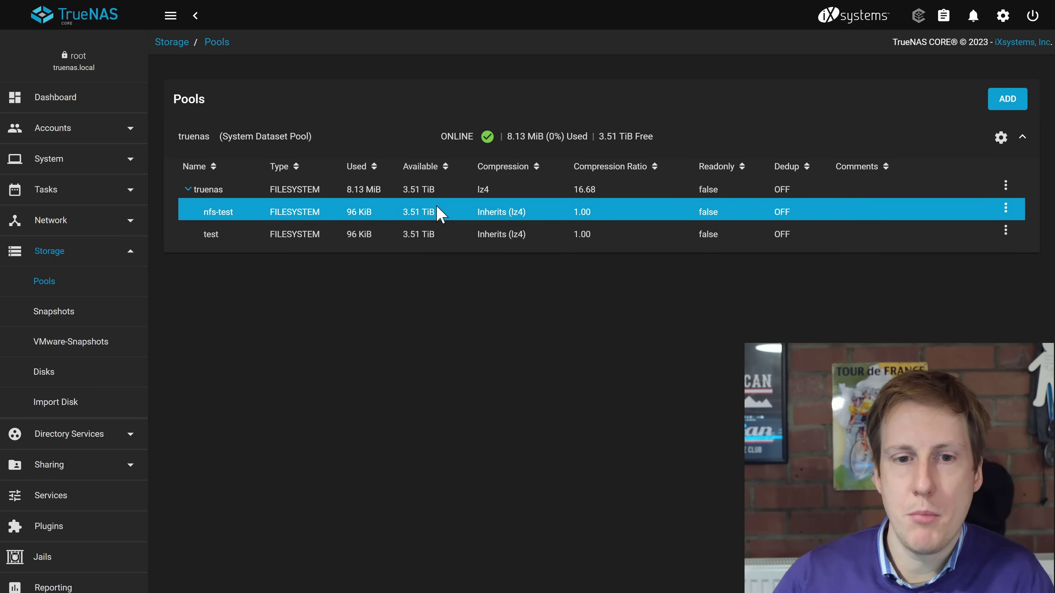
{"action": "left_click", "coordinate": [411, 234]}
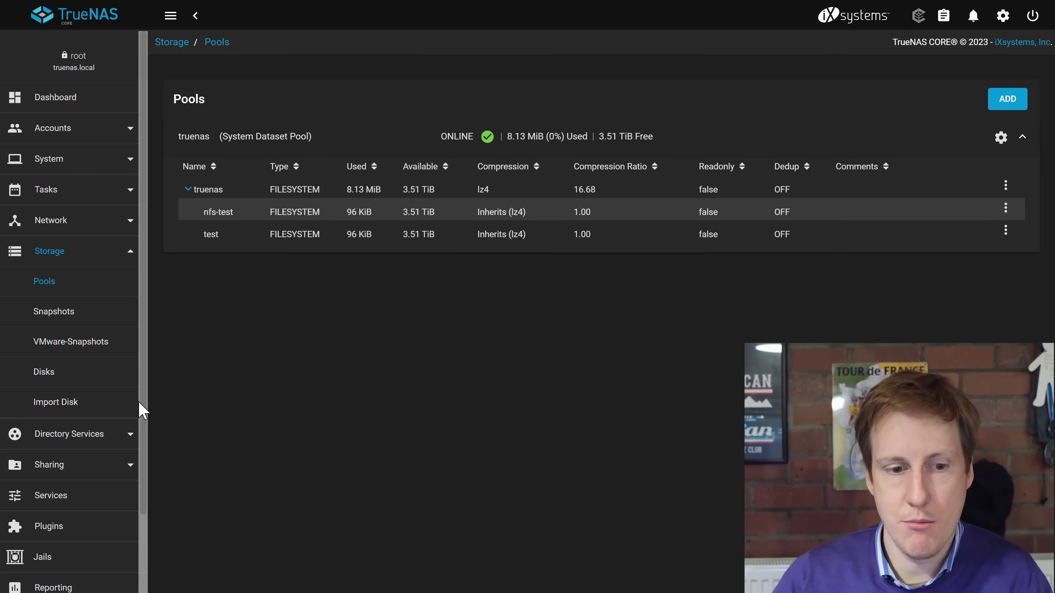
Start a new NFS share with path /mnt/truenas/nfs-test.
{"action": "left_click", "coordinate": [94, 469]}
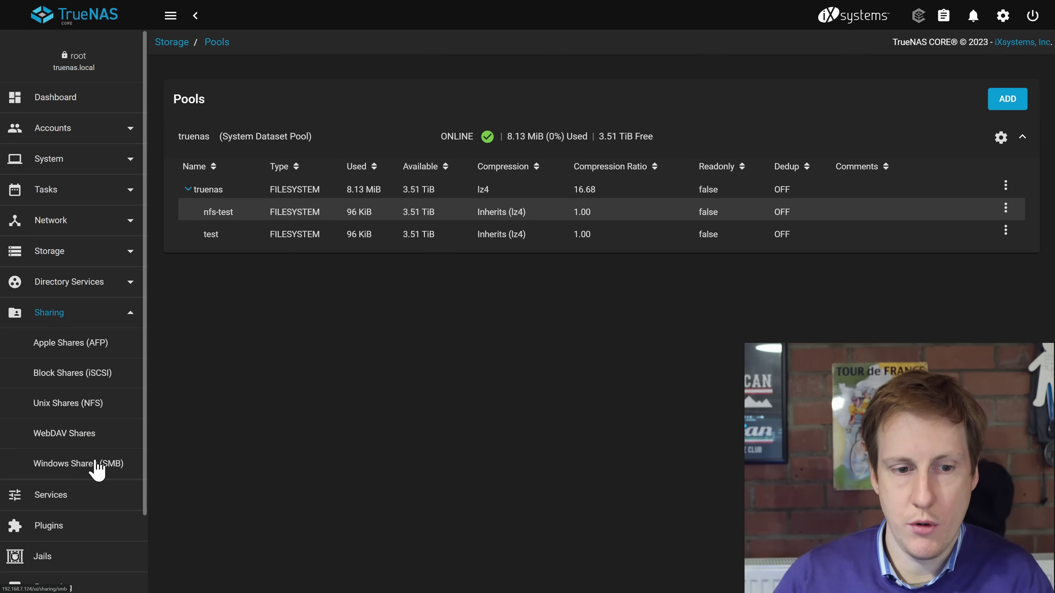
{"action": "left_click", "coordinate": [85, 406]}
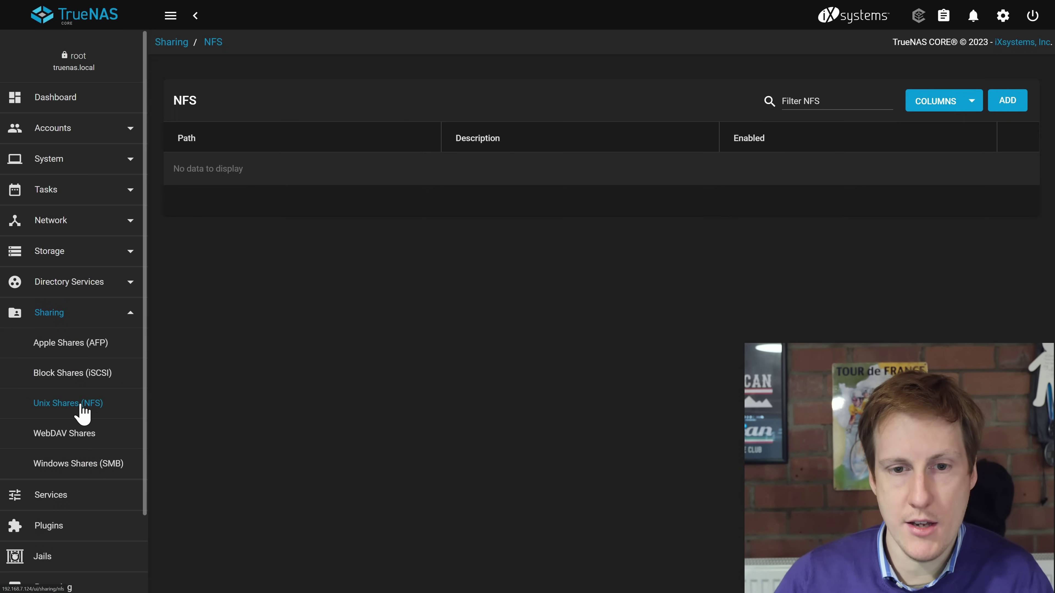
{"action": "left_click", "coordinate": [1005, 103]}
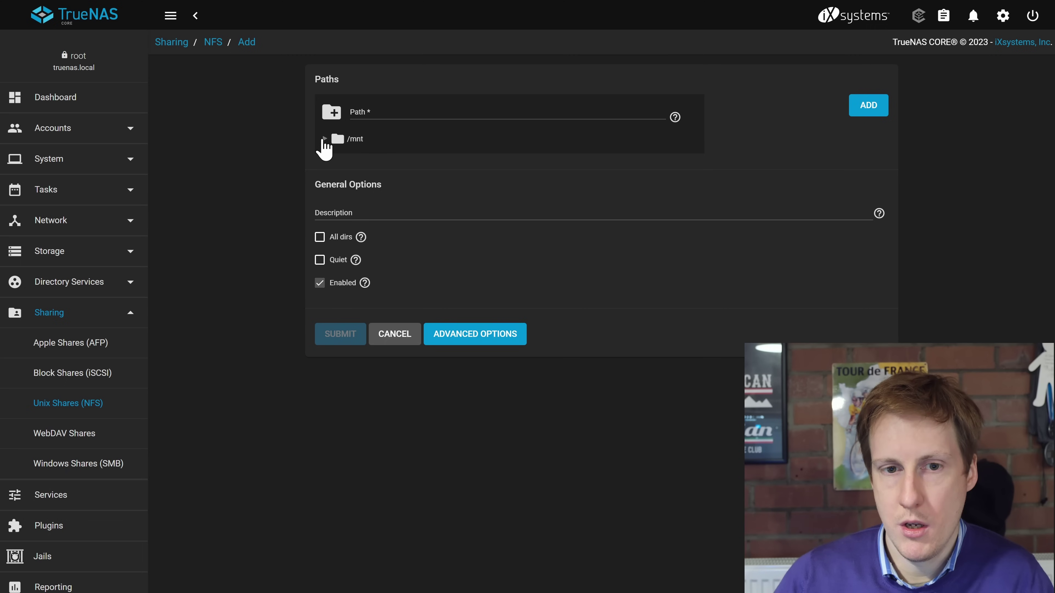
{"action": "left_click", "coordinate": [325, 139]}
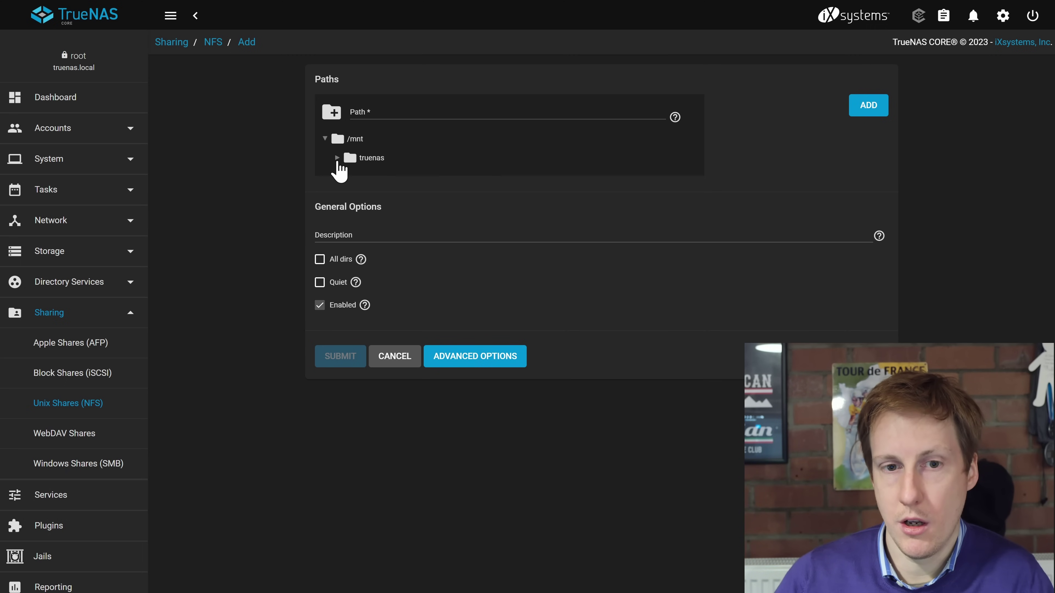
{"action": "left_click", "coordinate": [337, 158]}
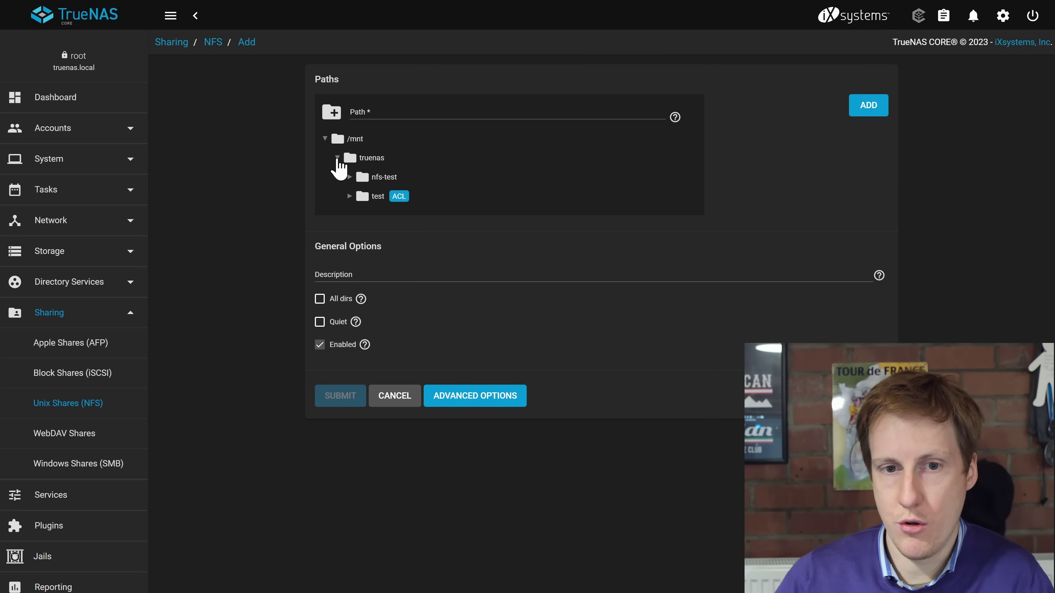
{"action": "left_click", "coordinate": [384, 177]}
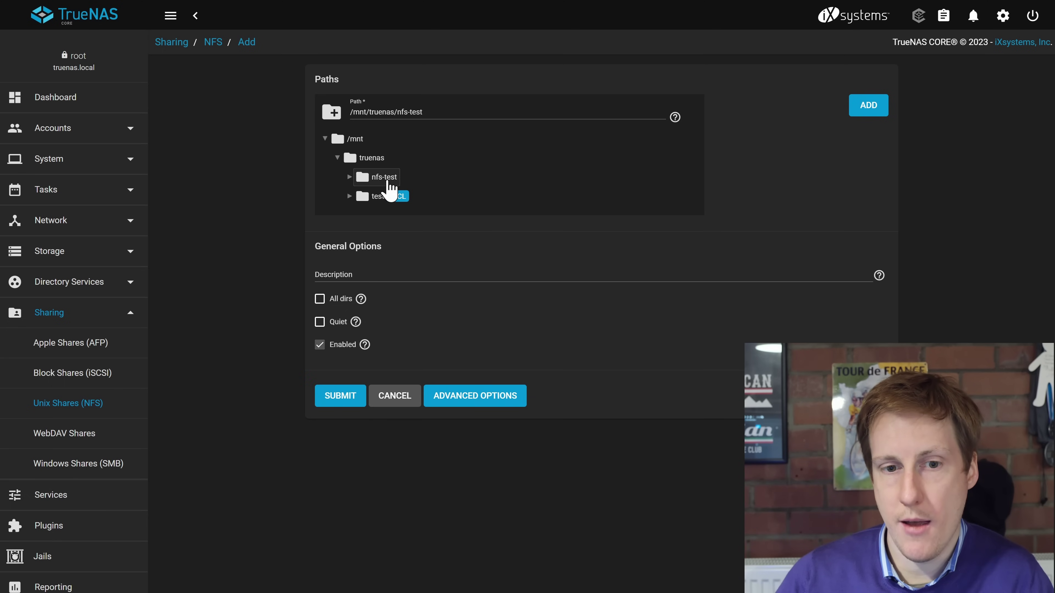
Enable All dirs and Quiet on the NFS share and submit it.
{"action": "left_click", "coordinate": [321, 299]}
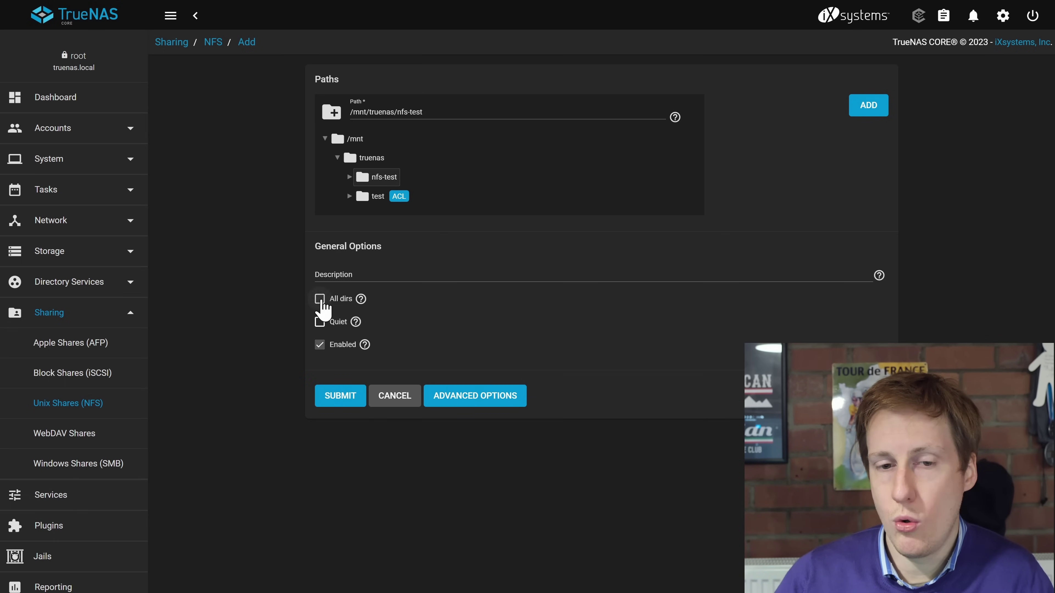
{"action": "left_click", "coordinate": [319, 323]}
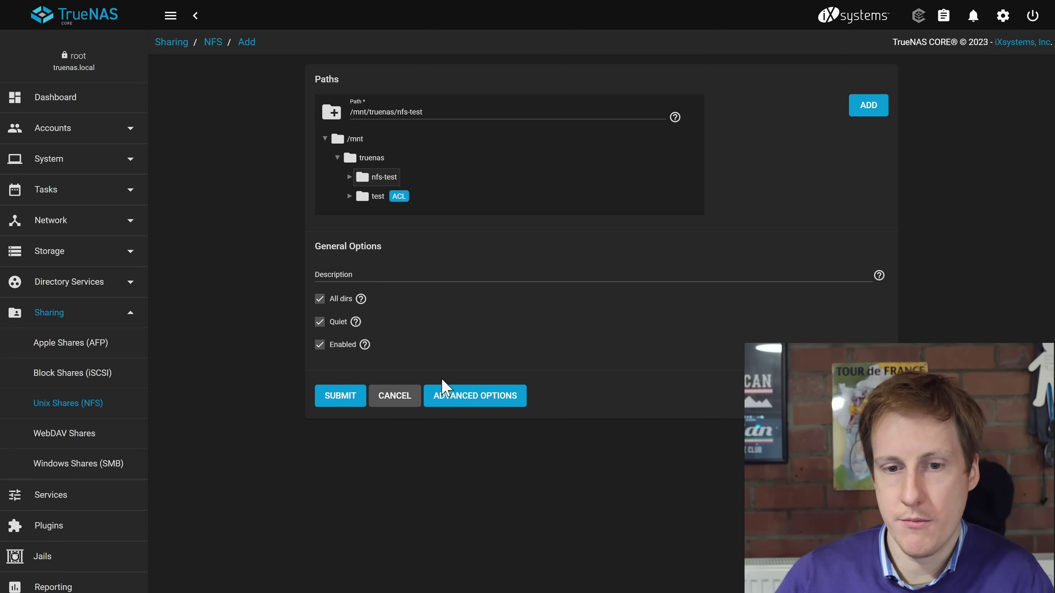
{"action": "left_click", "coordinate": [465, 403]}
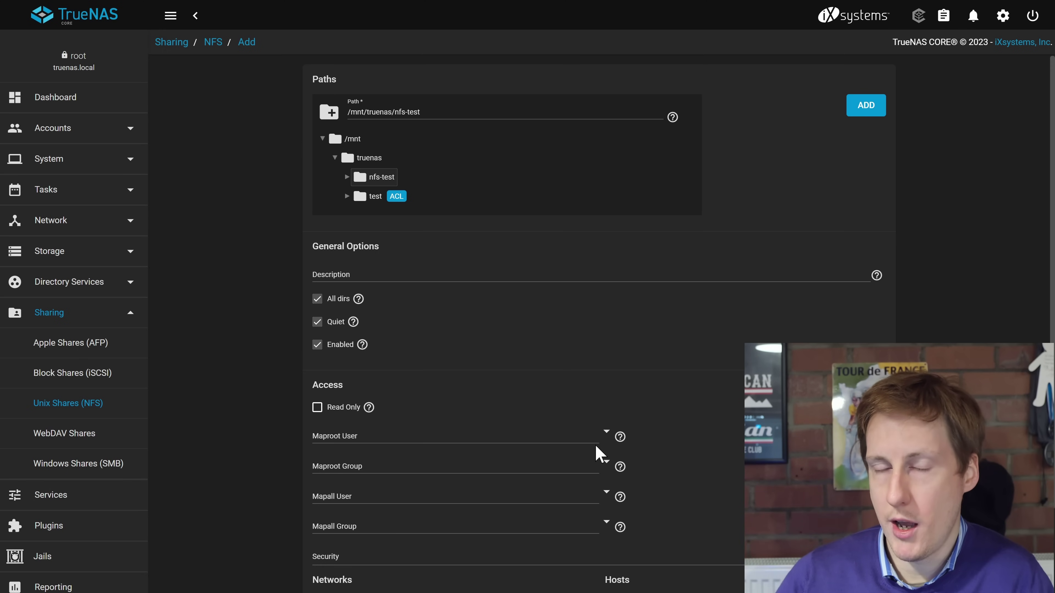
{"action": "scroll", "coordinate": [540, 449], "scroll_direction": "down", "scroll_amount": 3}
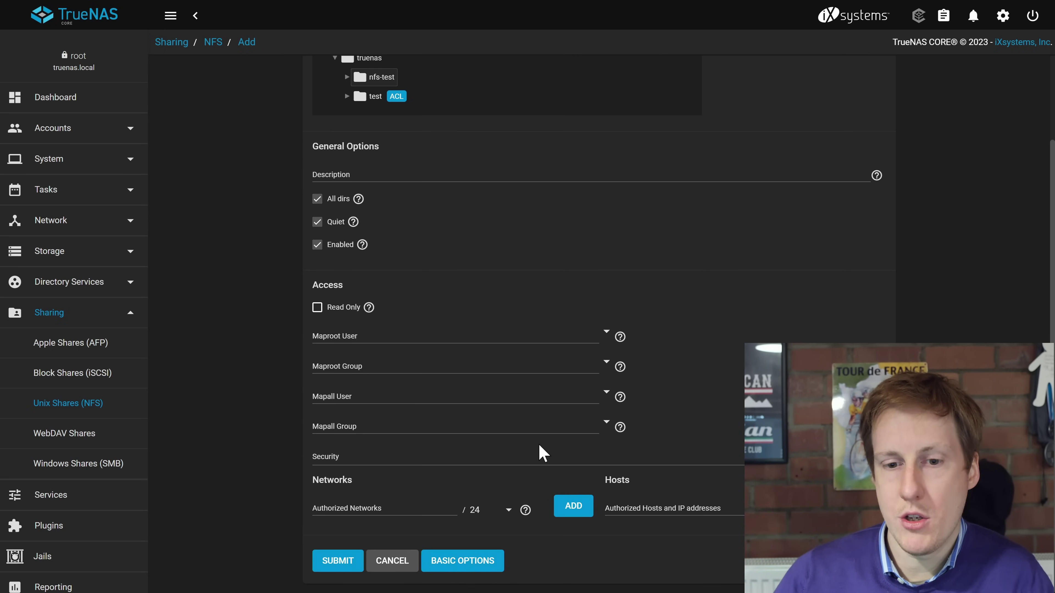
{"action": "left_click", "coordinate": [339, 563]}
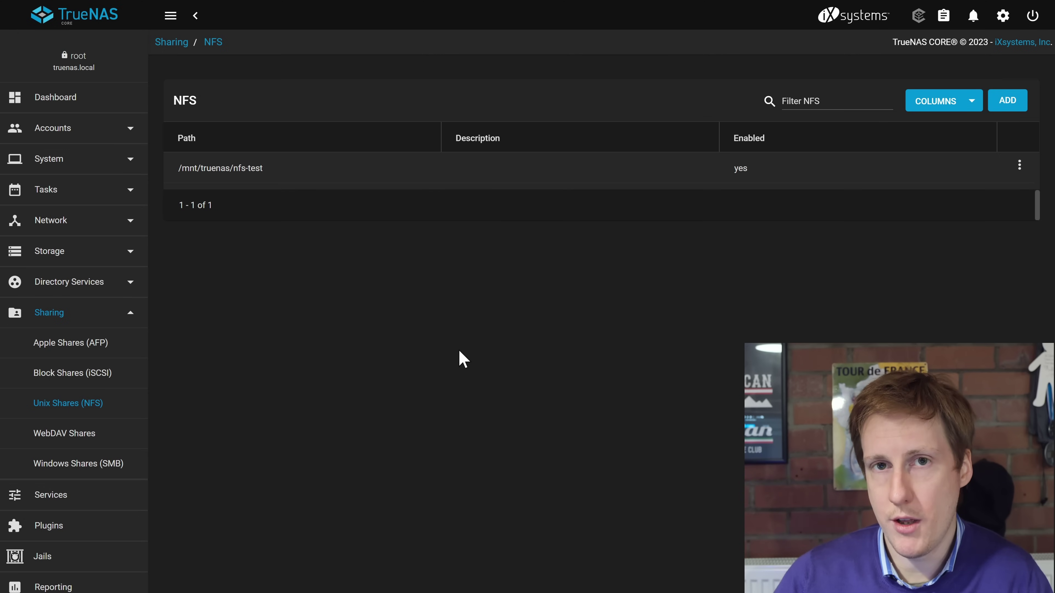
View the NFS service settings from Services and cancel without saving.
{"action": "left_click", "coordinate": [81, 501]}
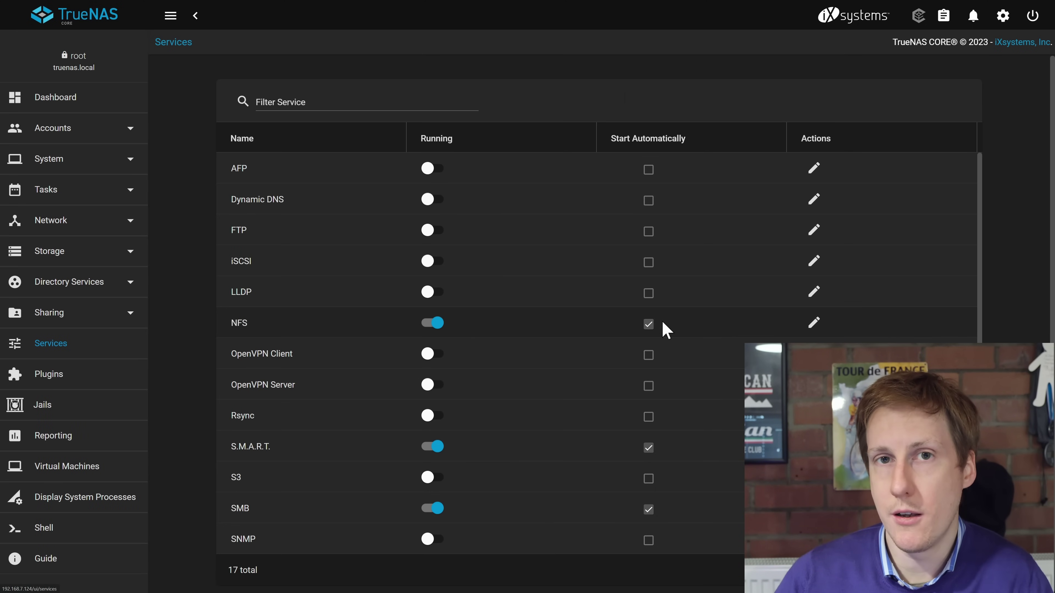
{"action": "left_click", "coordinate": [813, 325]}
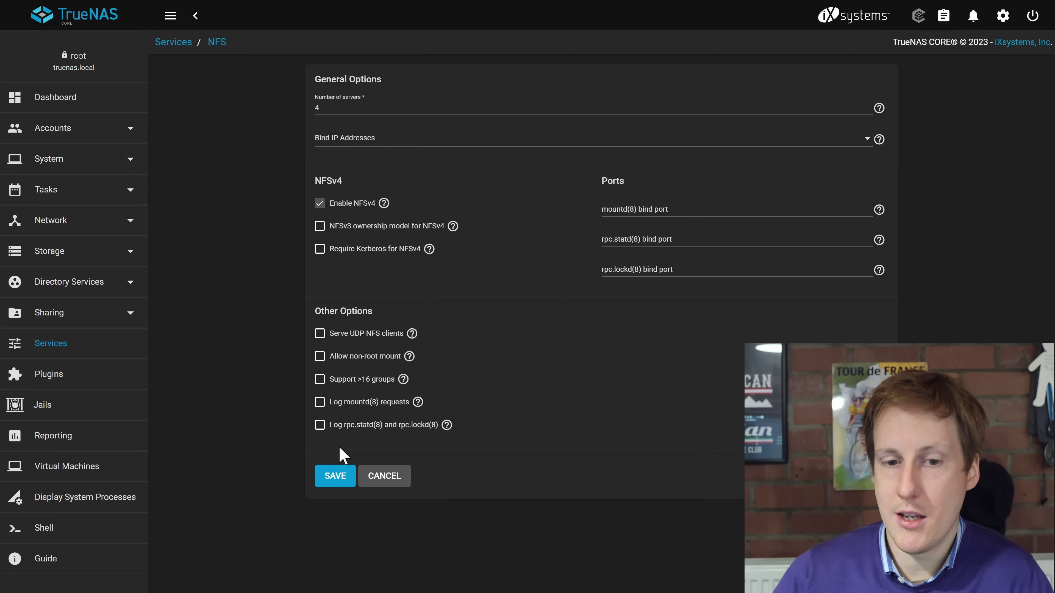
{"action": "left_click", "coordinate": [382, 483]}
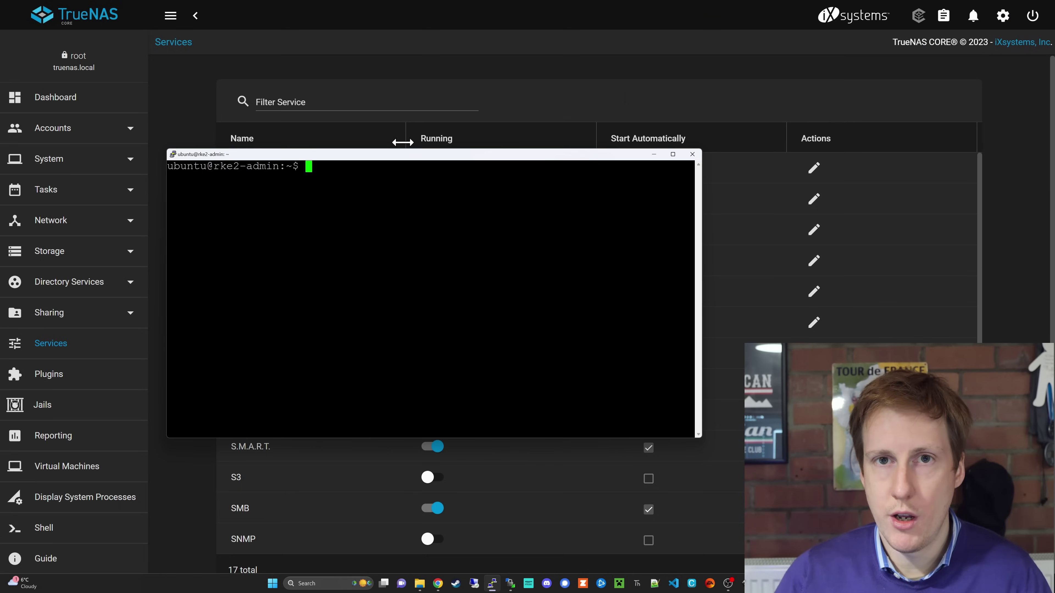
Run 'sudo apt install nfs-common', confirm with y, and dismiss the kernel upgrade notice.
{"action": "type", "text": "sudo"}
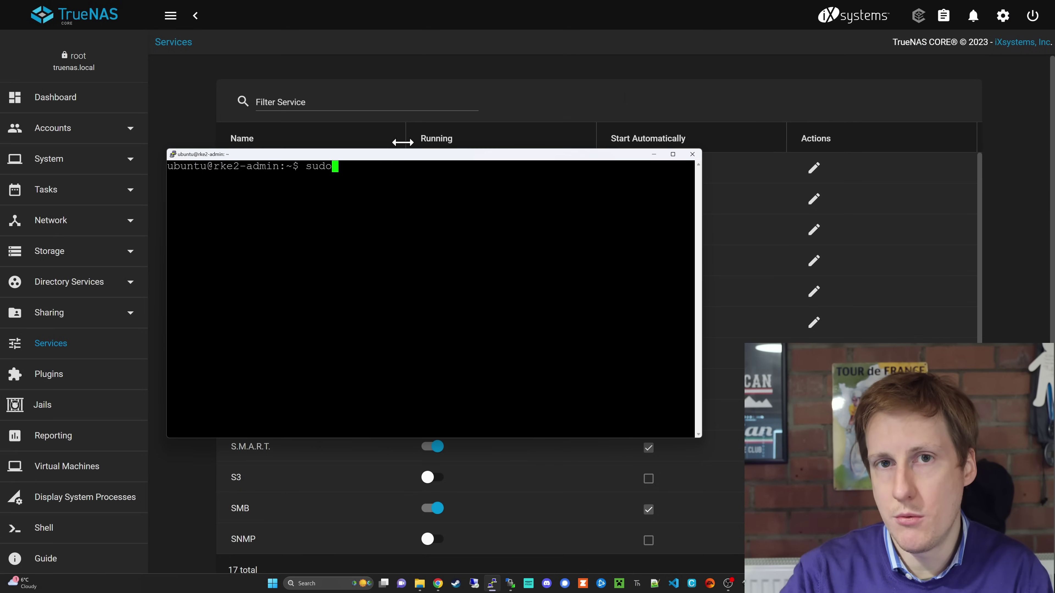
{"action": "type", "text": " apt i"}
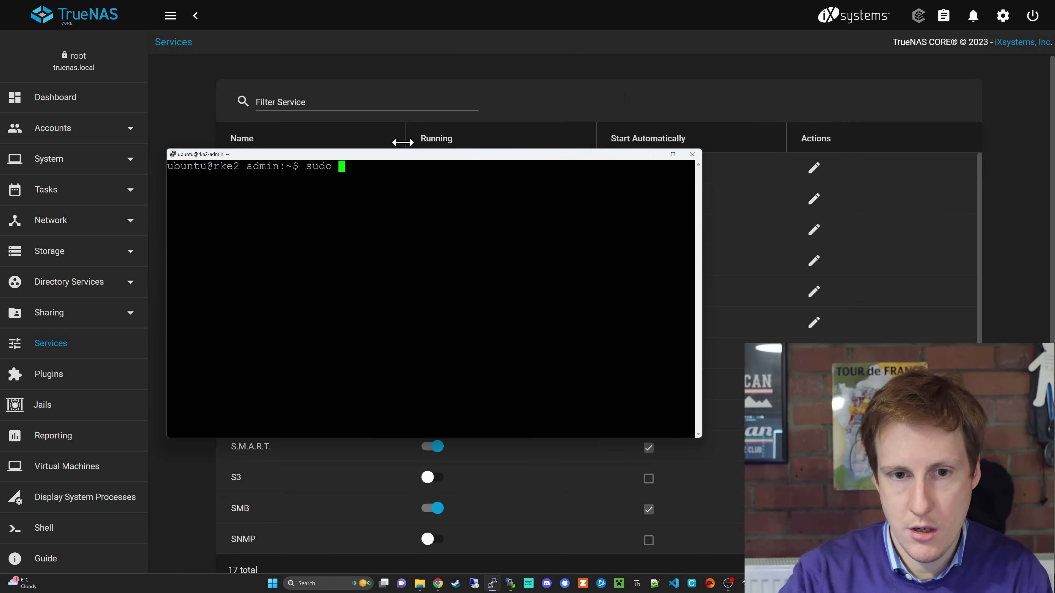
{"action": "type", "text": "nstall "}
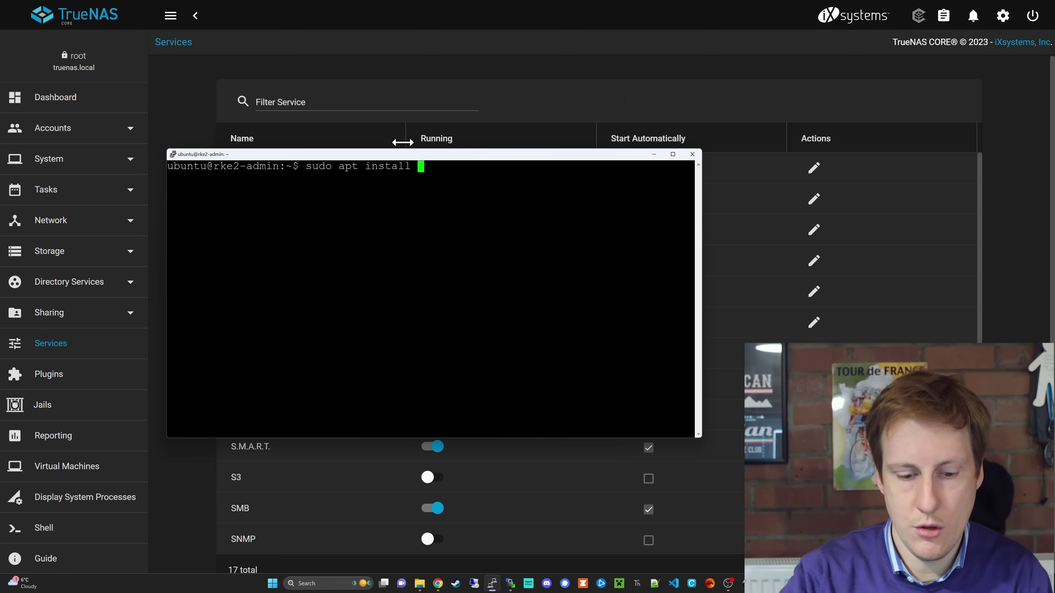
{"action": "type", "text": "nfs-common"}
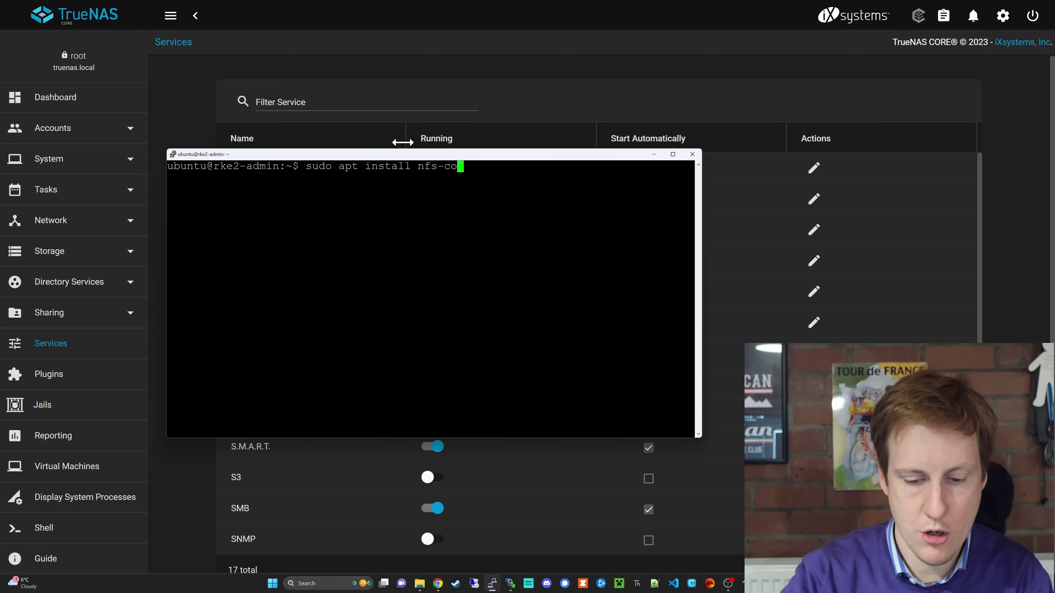
{"action": "key", "text": "Return"}
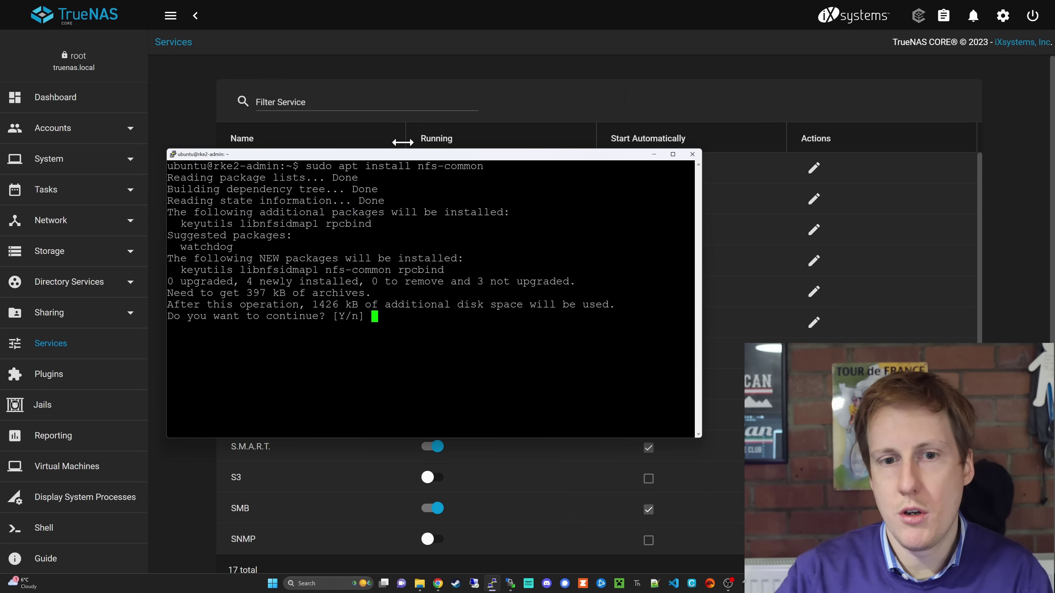
{"action": "type", "text": "y"}
{"action": "key", "text": "Return"}
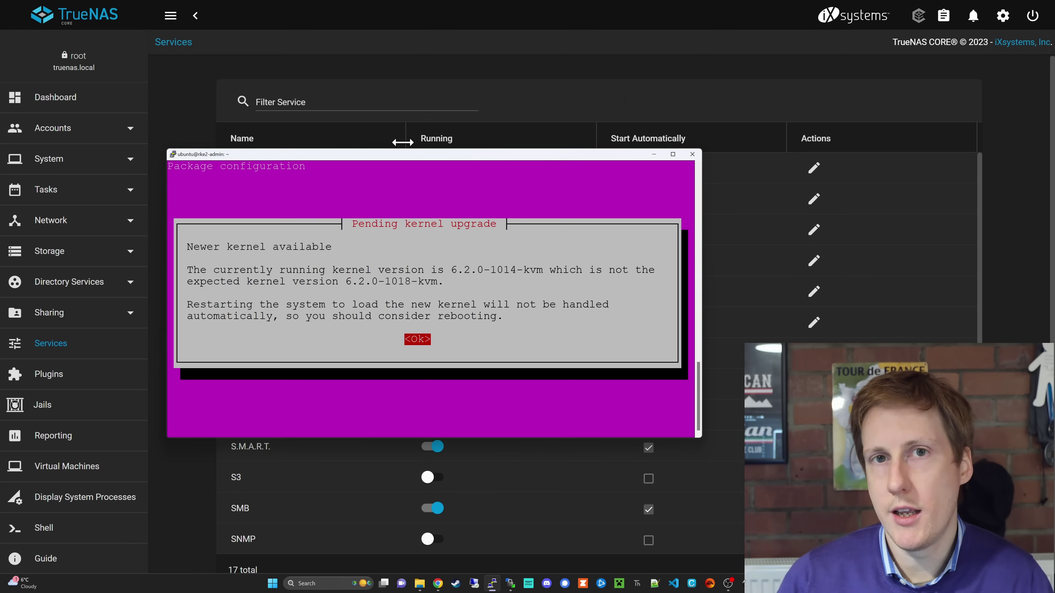
{"action": "key", "text": "Return"}
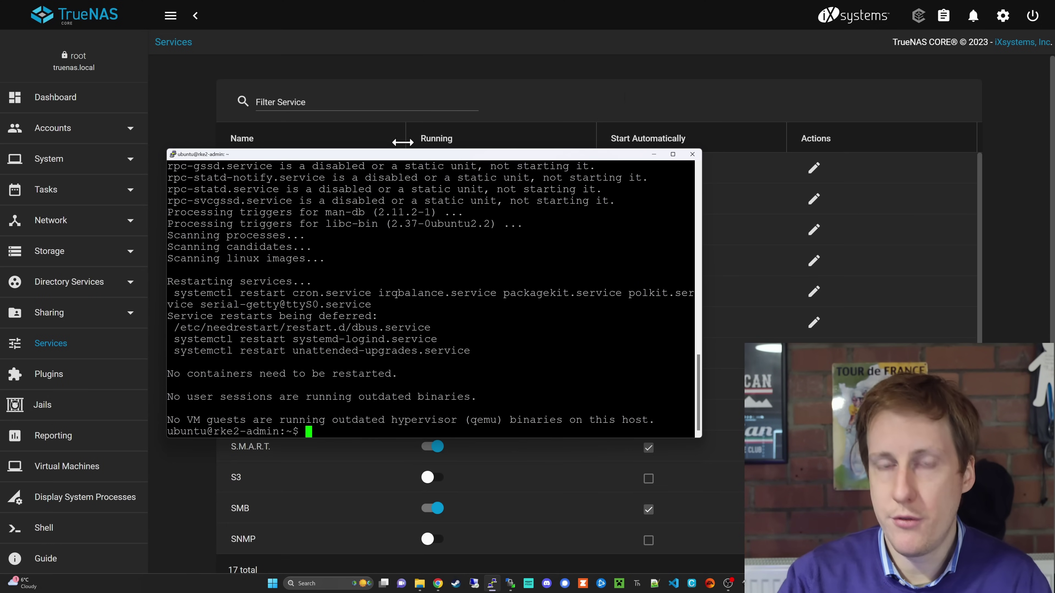
Create /nfs and mount 192.168.7.124:/mnt/truenas/nfs-test onto it via 'sudo mount -t nfs'.
{"action": "type", "text": "sudo "}
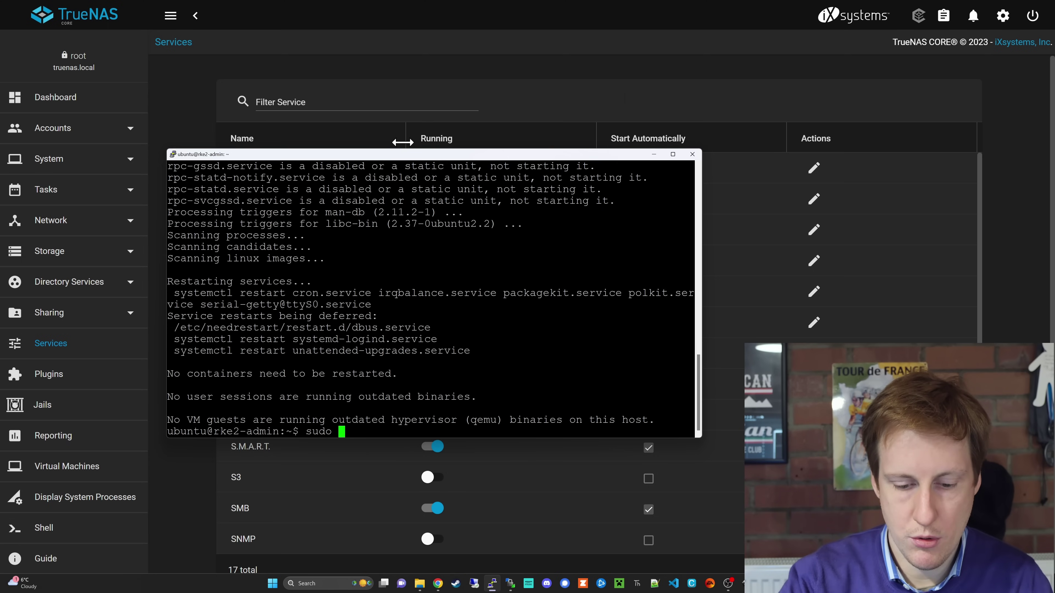
{"action": "type", "text": "mkdir /nfs"}
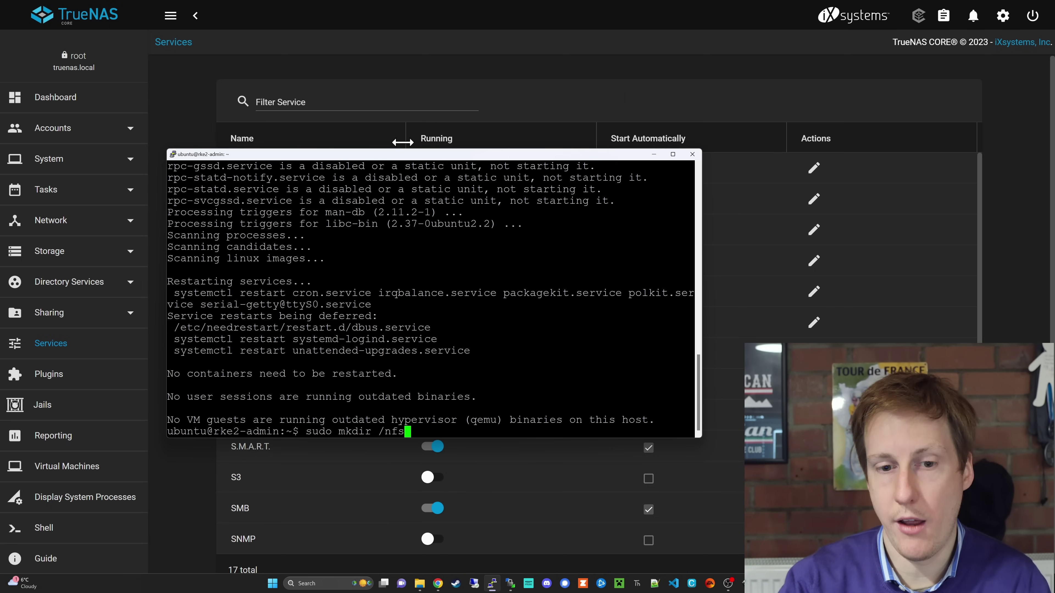
{"action": "key", "text": "Return"}
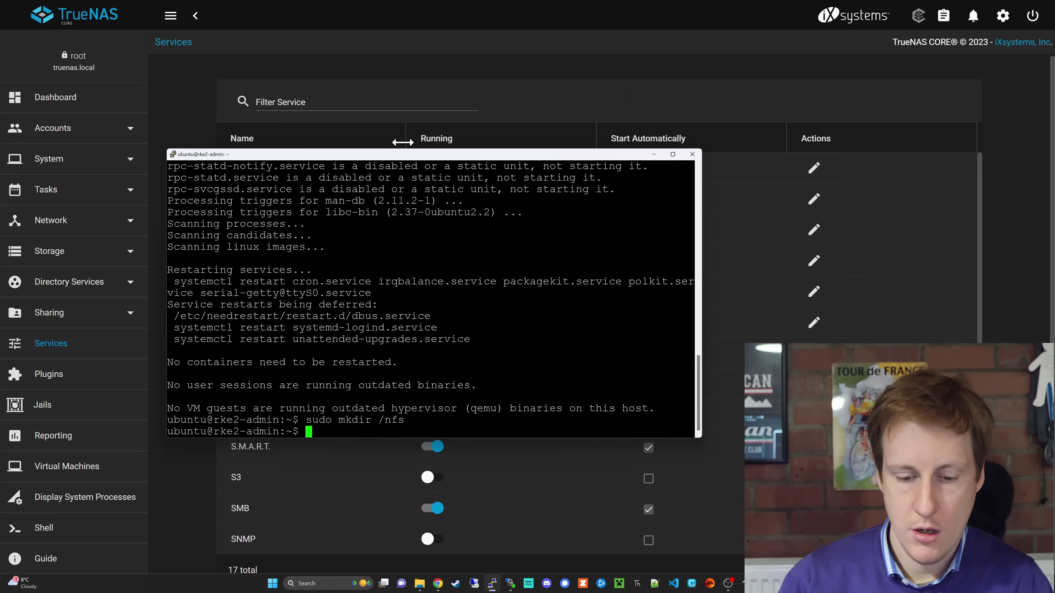
{"action": "type", "text": "sudo moun"}
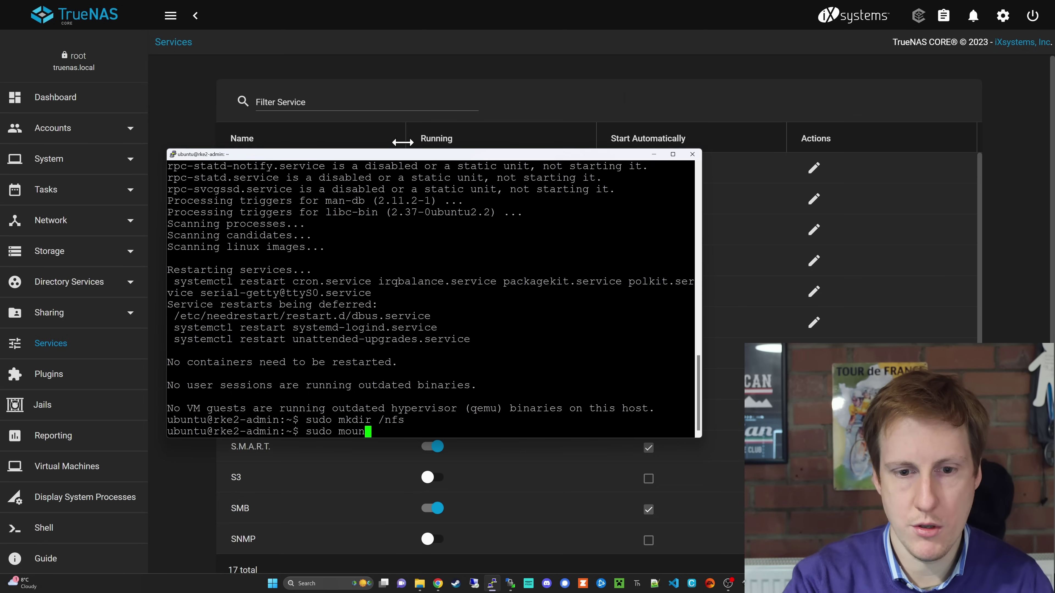
{"action": "type", "text": "t -t "}
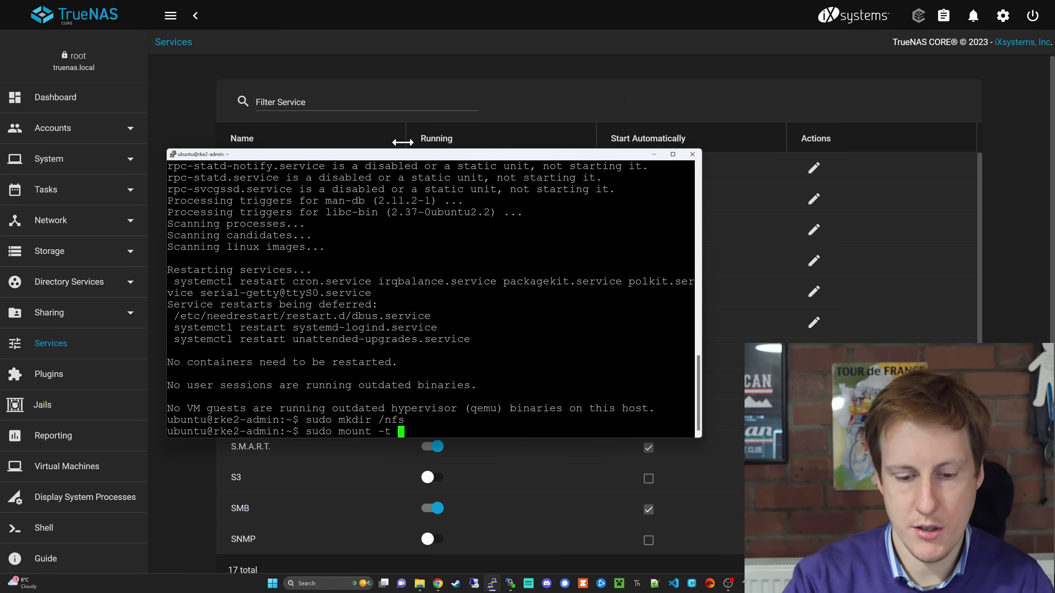
{"action": "type", "text": "nfs "}
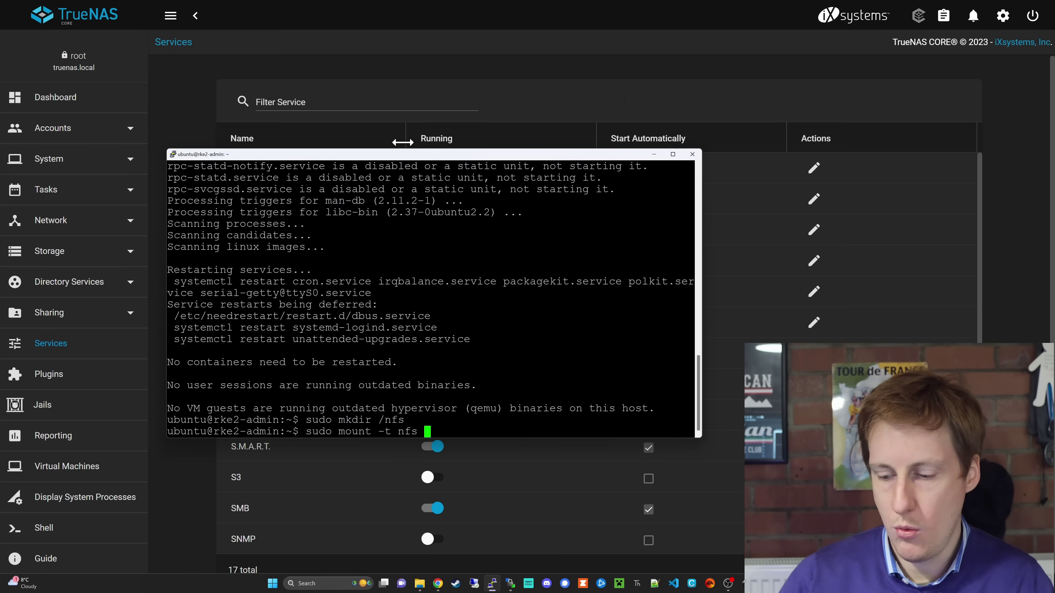
{"action": "type", "text": "192.168."}
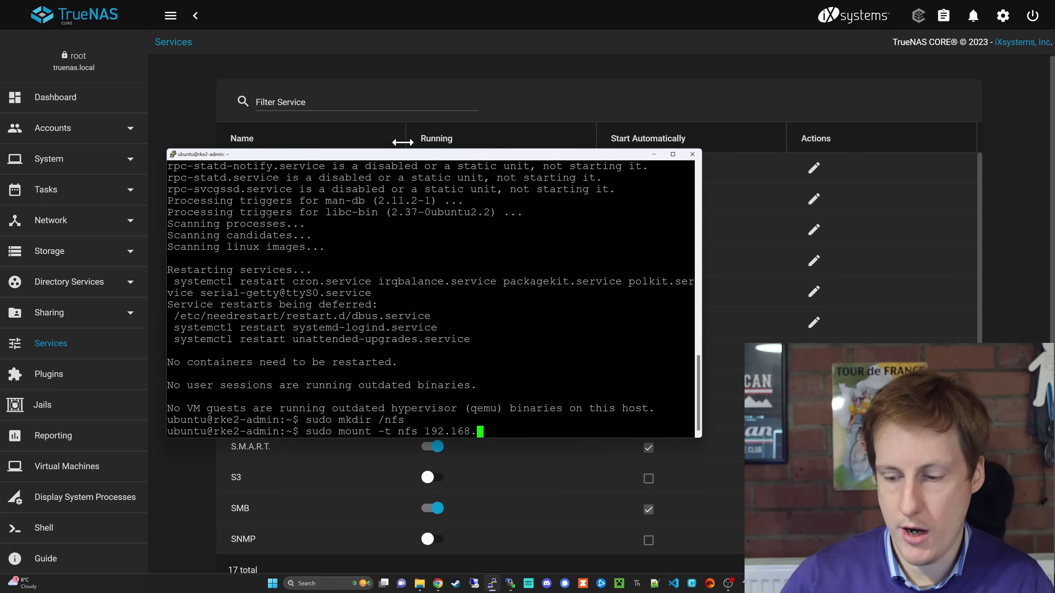
{"action": "type", "text": "7.124"}
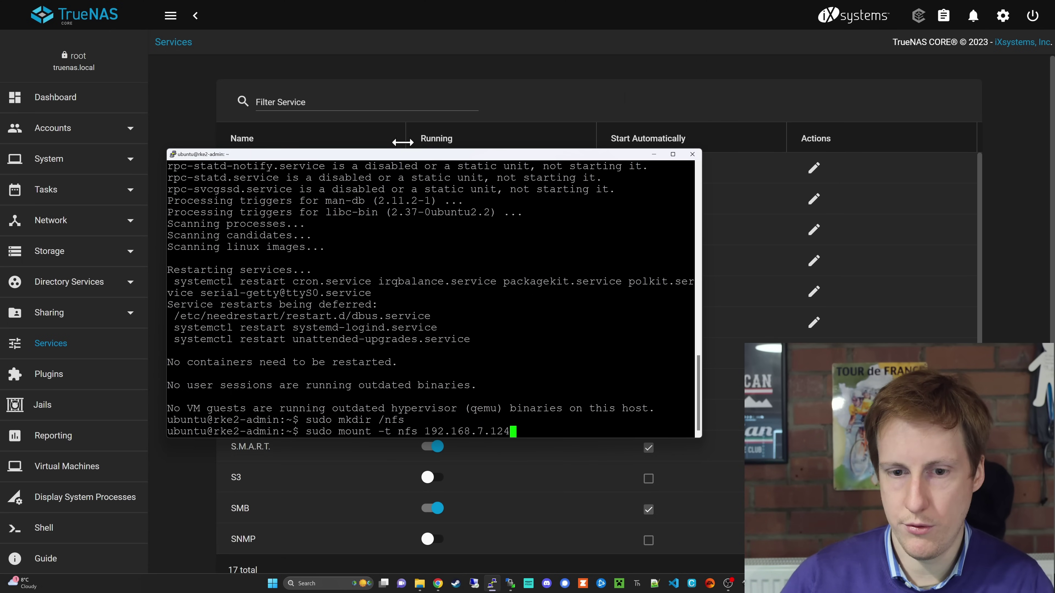
{"action": "type", "text": ":"}
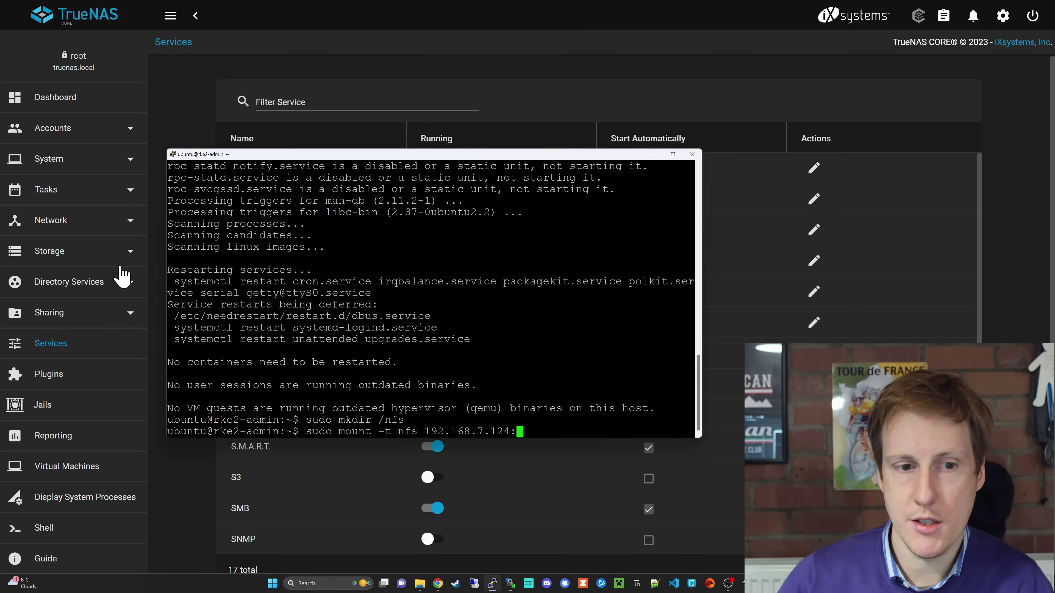
{"action": "left_click", "coordinate": [118, 317]}
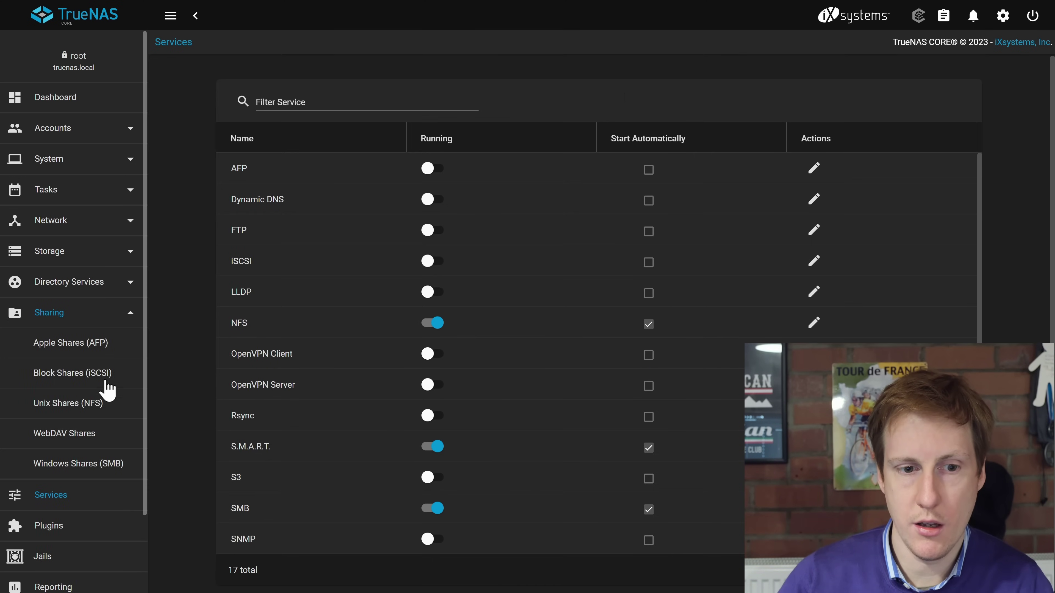
{"action": "left_click", "coordinate": [104, 404]}
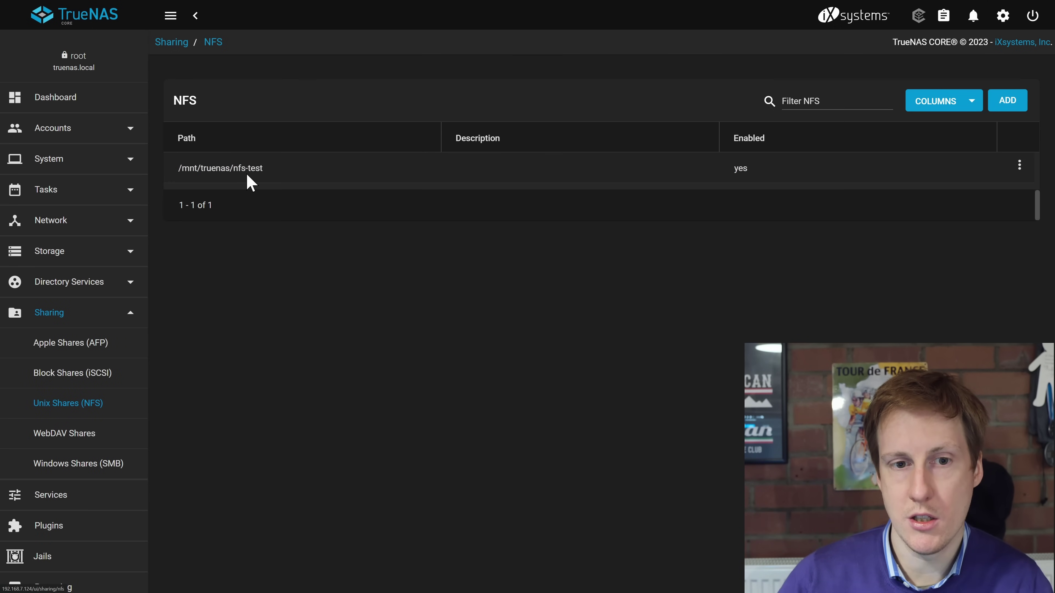
{"action": "key", "text": "alt+Tab"}
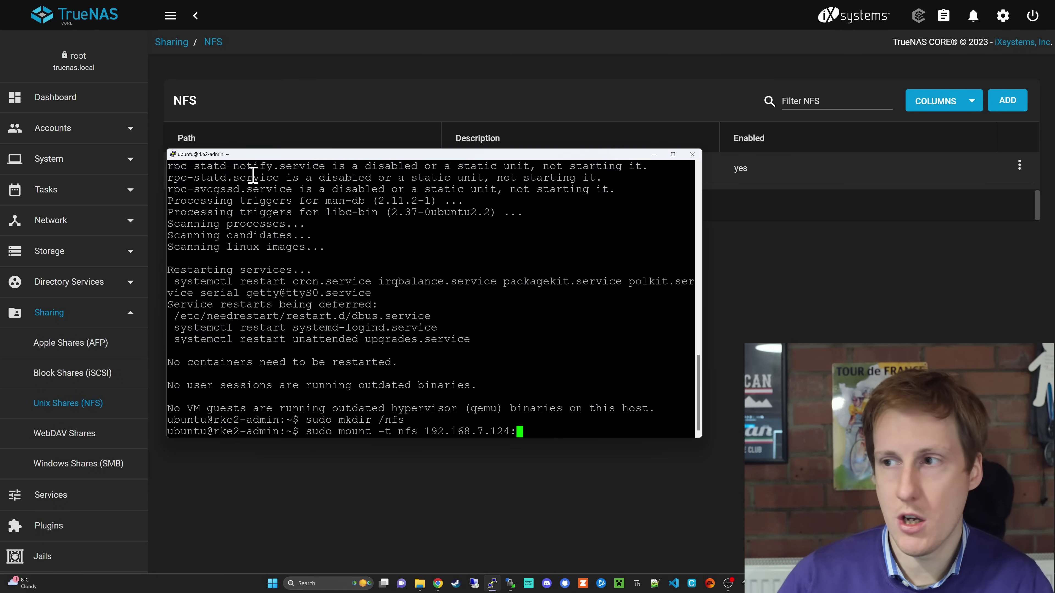
{"action": "type", "text": "/mn"}
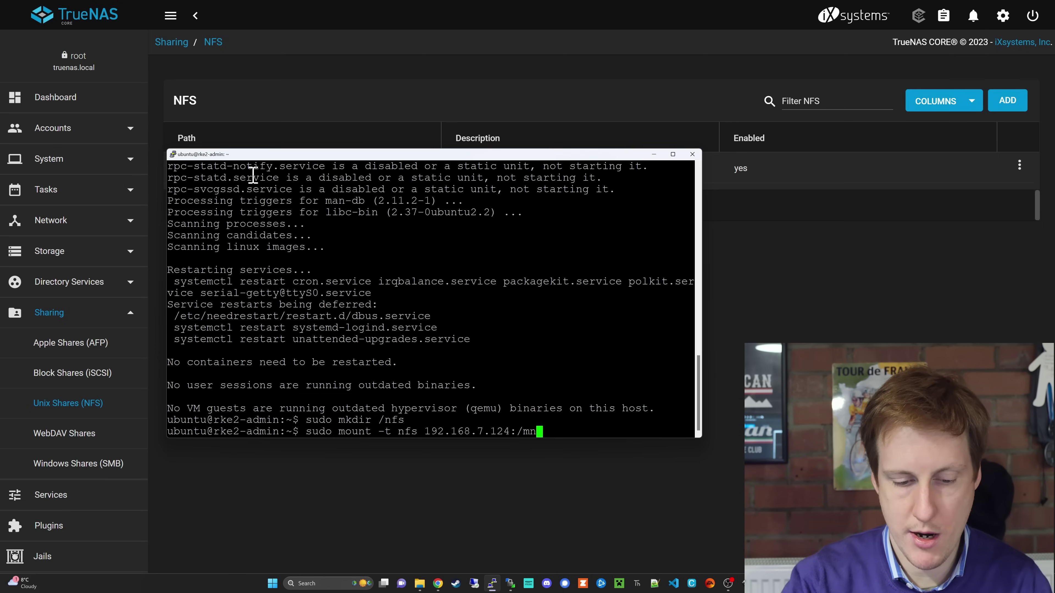
{"action": "type", "text": "t/truenas"}
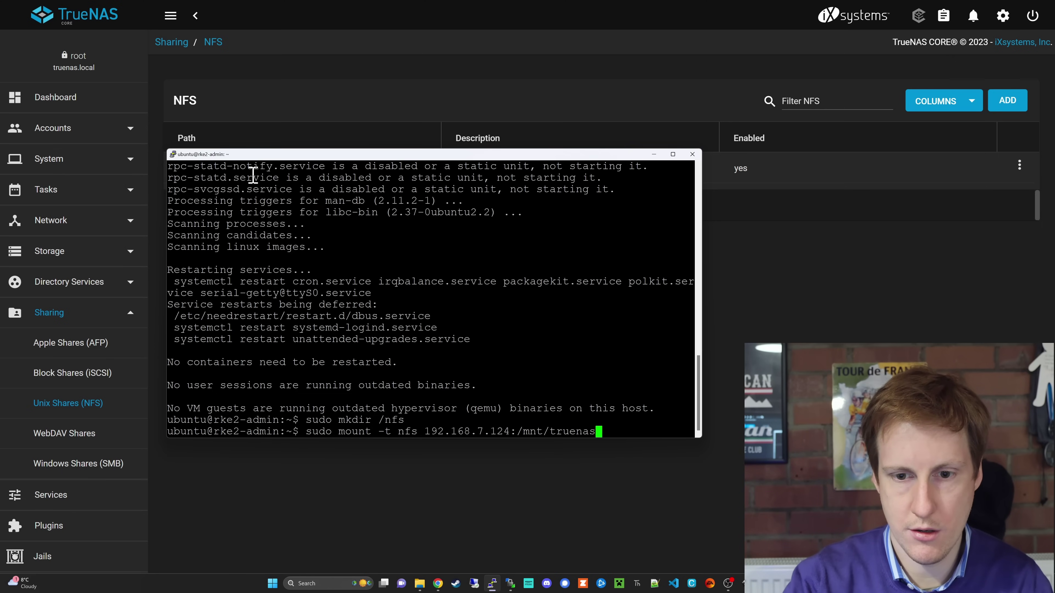
{"action": "type", "text": "/nfs"}
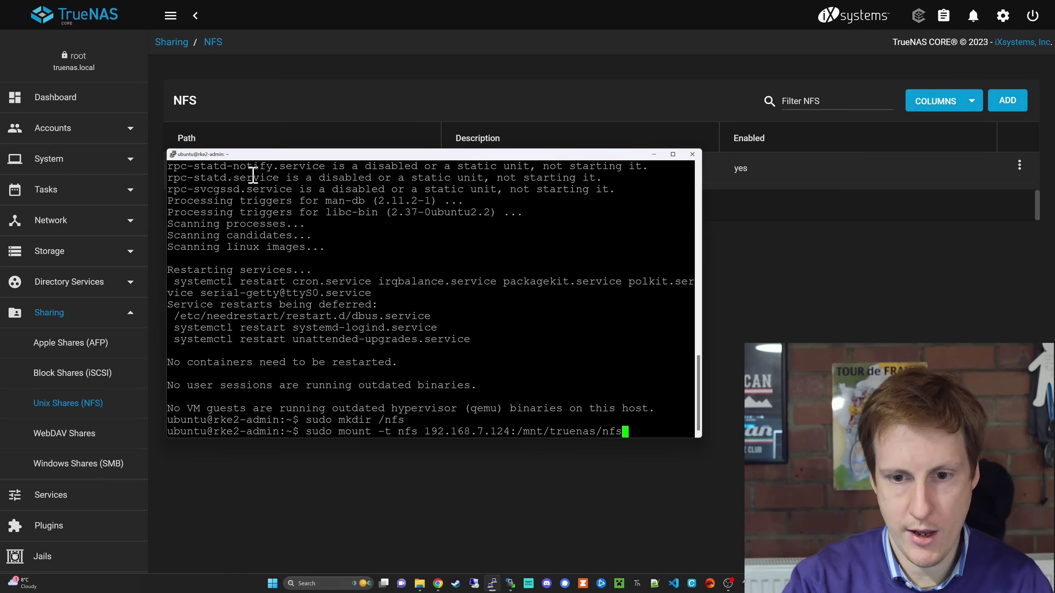
{"action": "type", "text": "-test "}
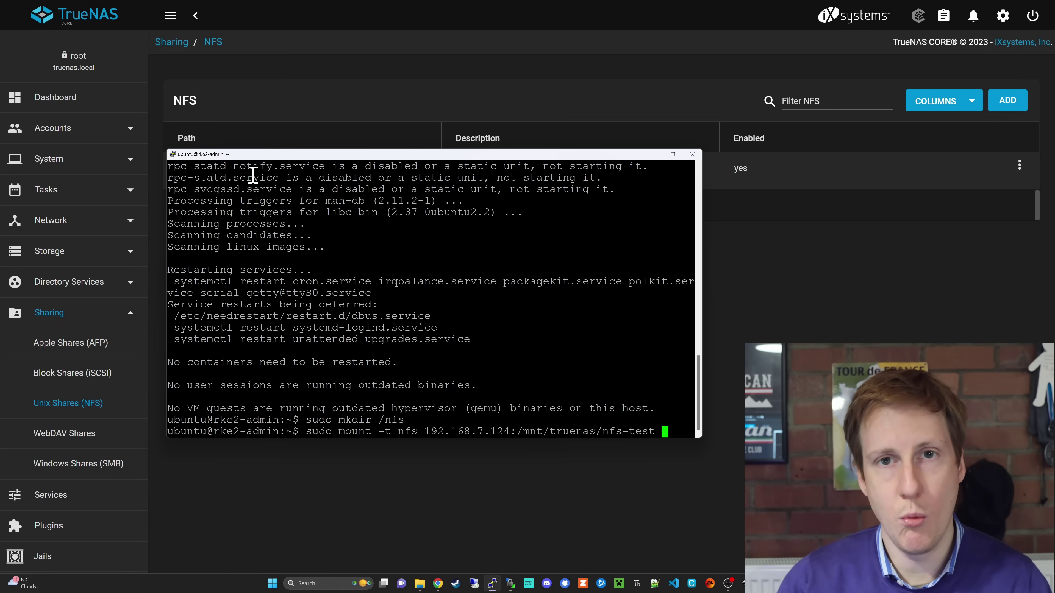
{"action": "type", "text": "/nfs"}
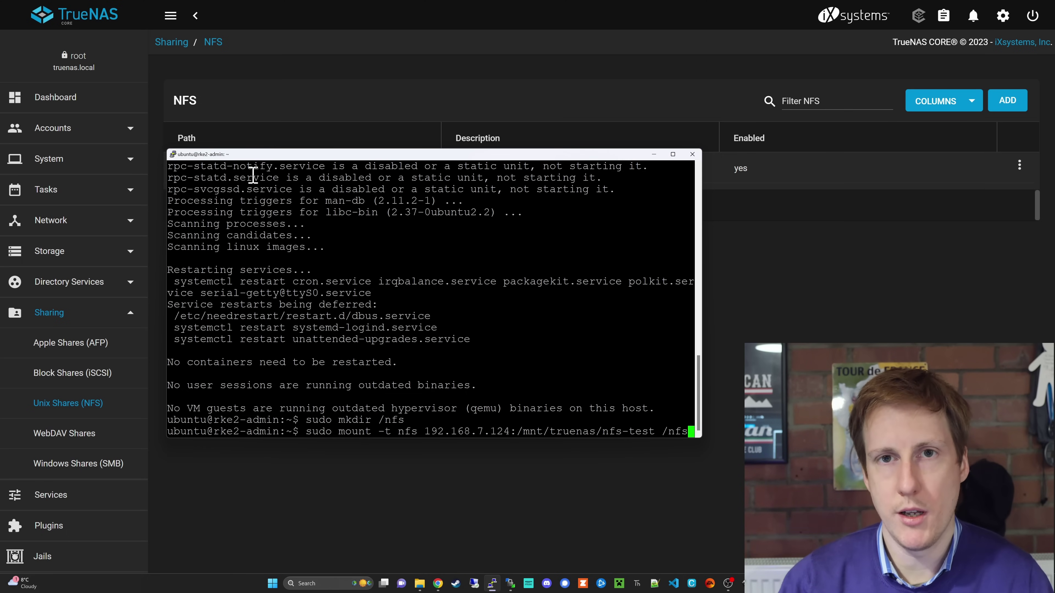
{"action": "key", "text": "Return"}
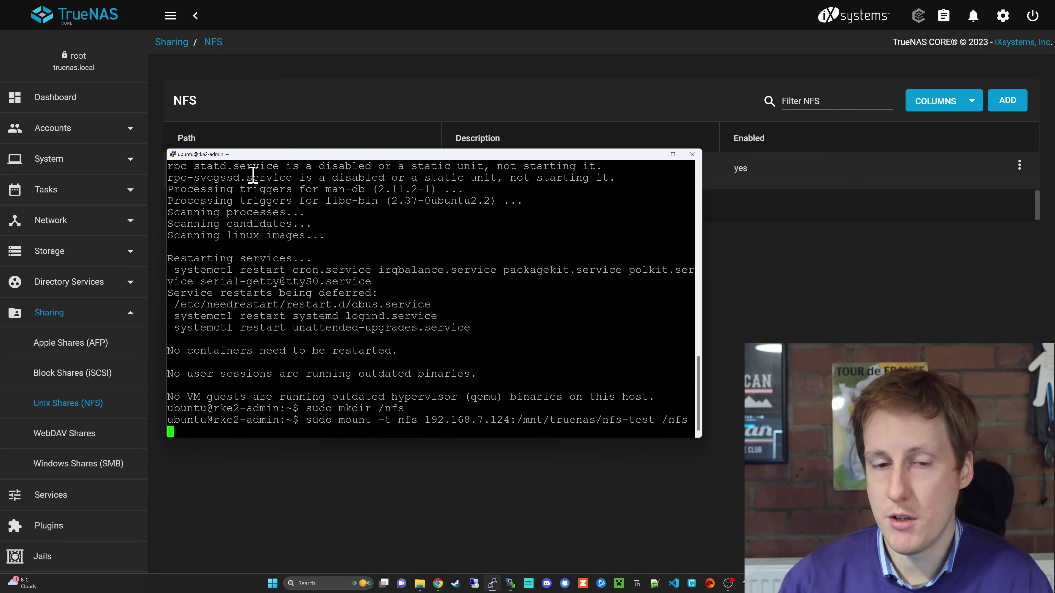